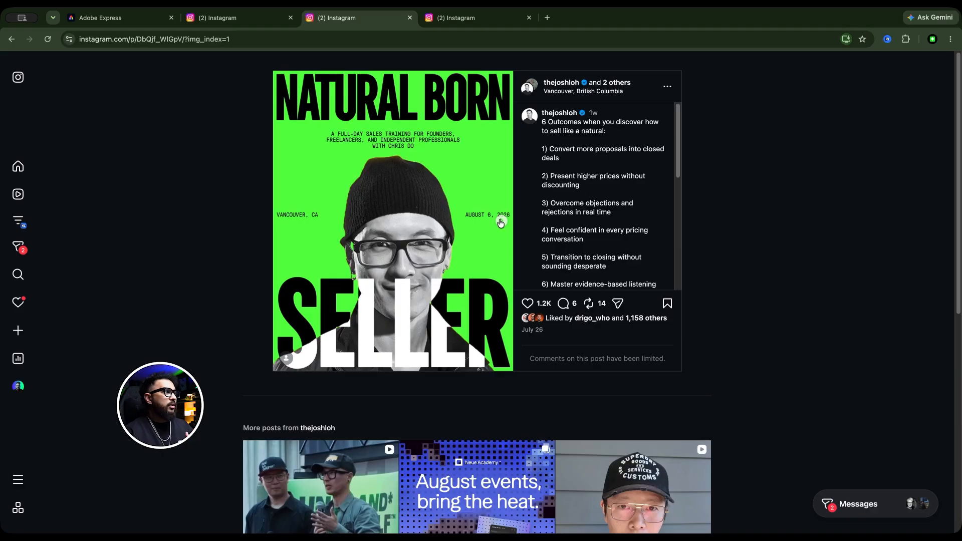
- Browse the slides of the "Natural Born Seller" Instagram carousel from the cover to slide 7 to study its layouts
click(501, 221)
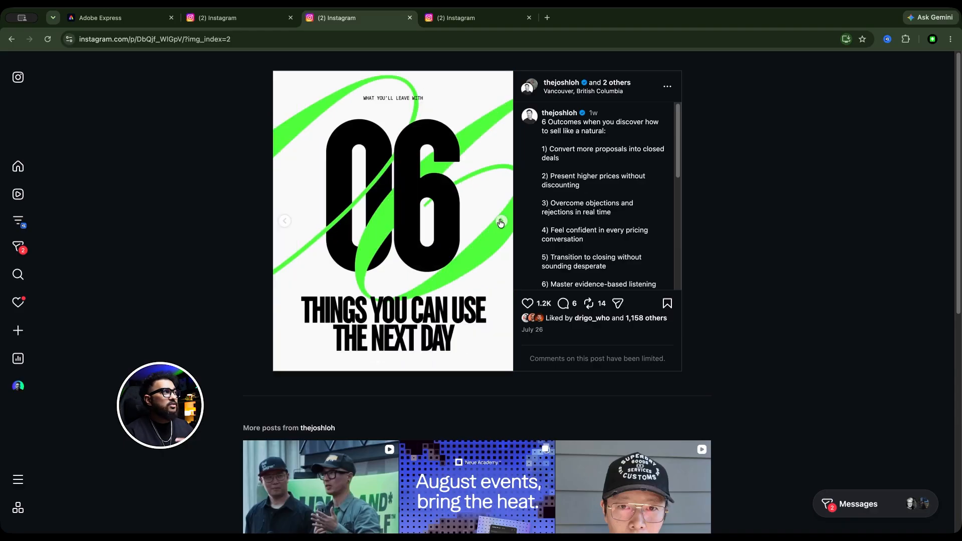
click(501, 222)
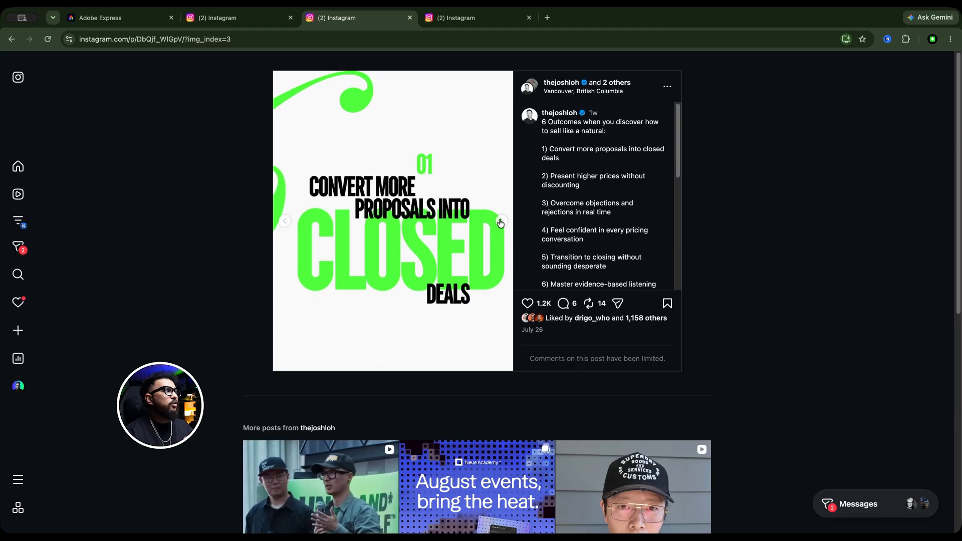
click(501, 221)
click(501, 222)
click(501, 221)
click(501, 222)
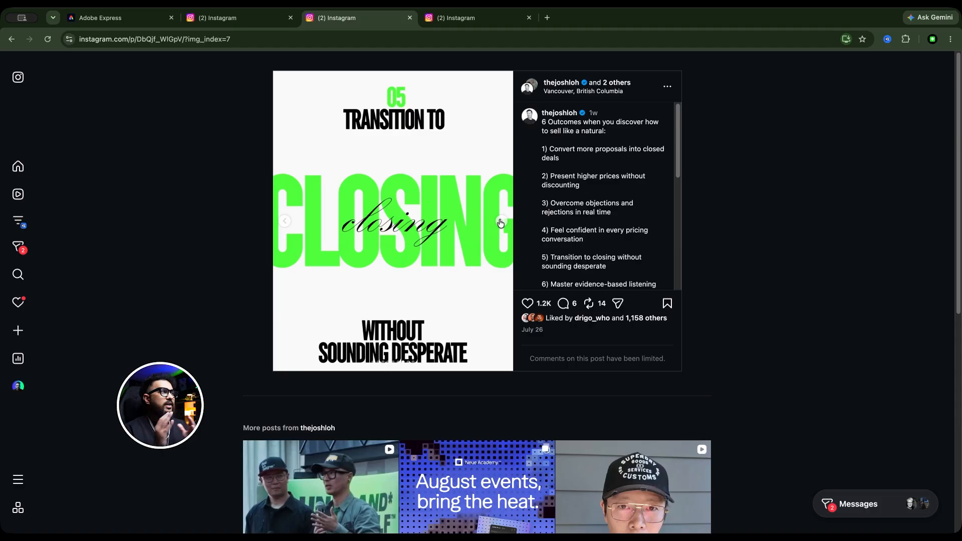
- View the "Personal Branding is Dead" Instagram carousel and study how its cover and first four slides lead into one another
key(ctrl+Tab)
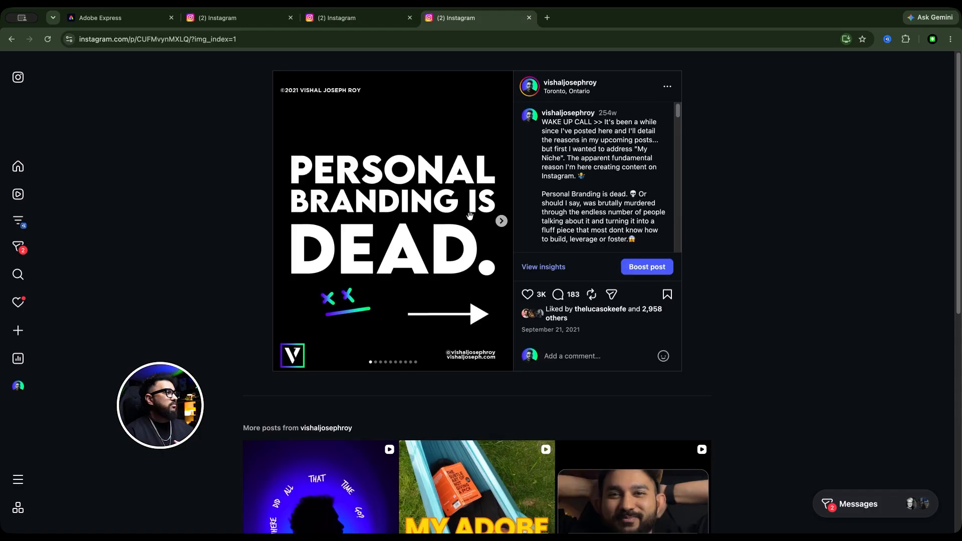
click(501, 221)
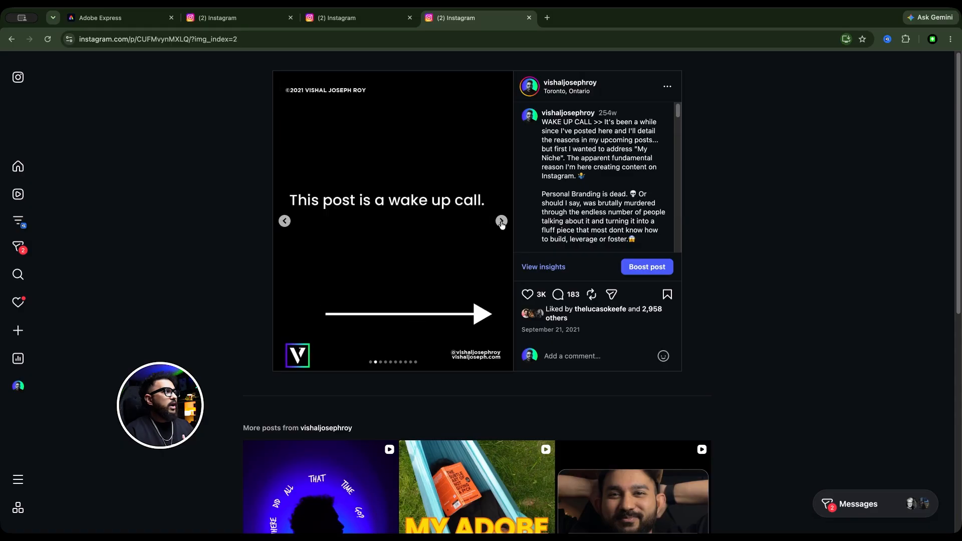
click(285, 222)
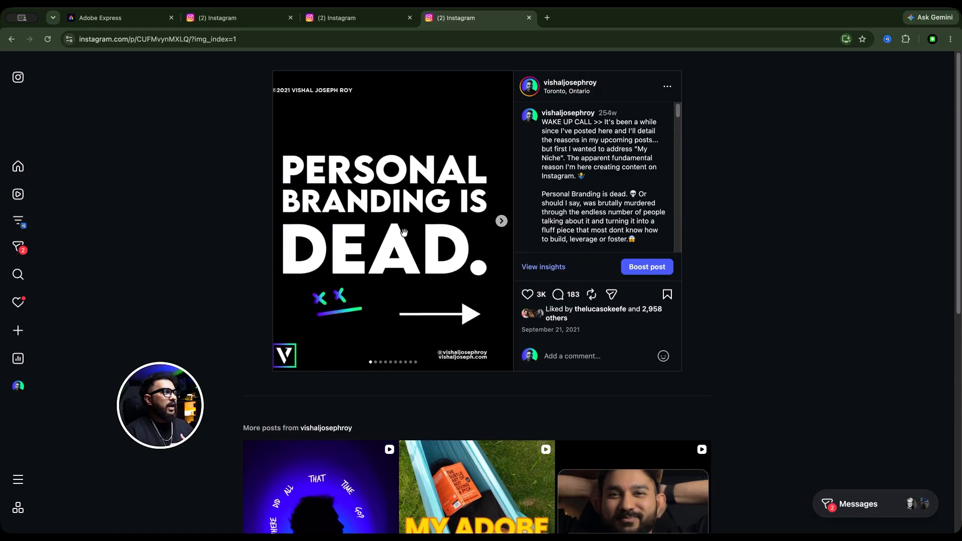
click(502, 221)
click(502, 221)
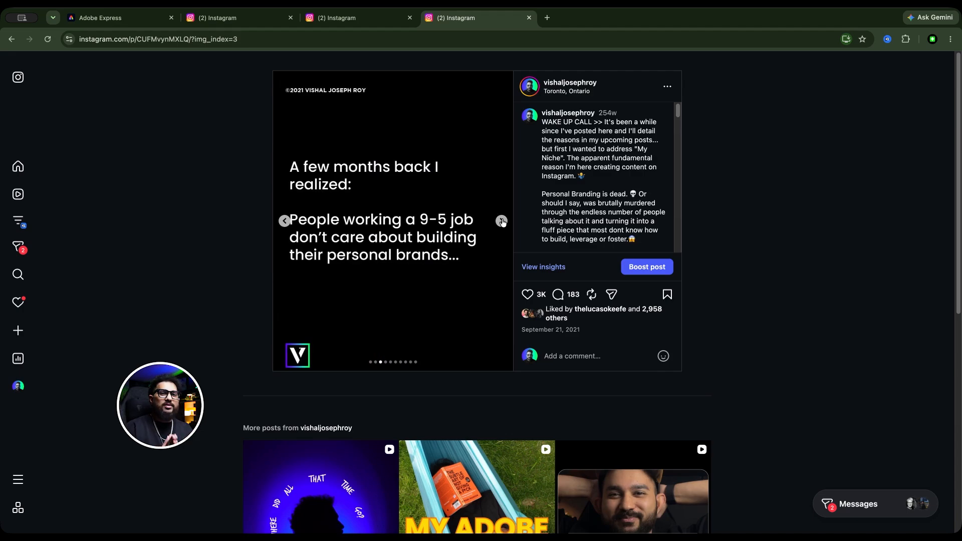
click(502, 221)
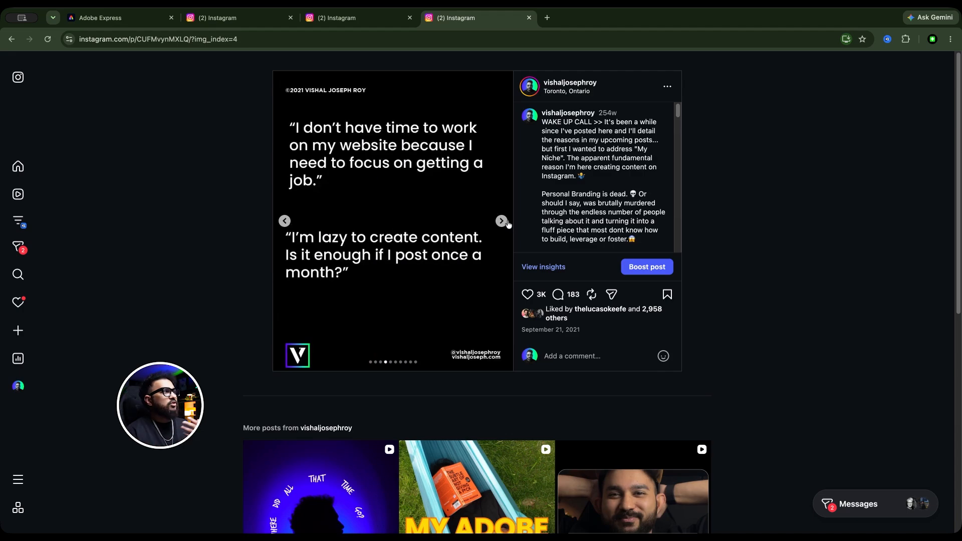
click(285, 221)
click(284, 221)
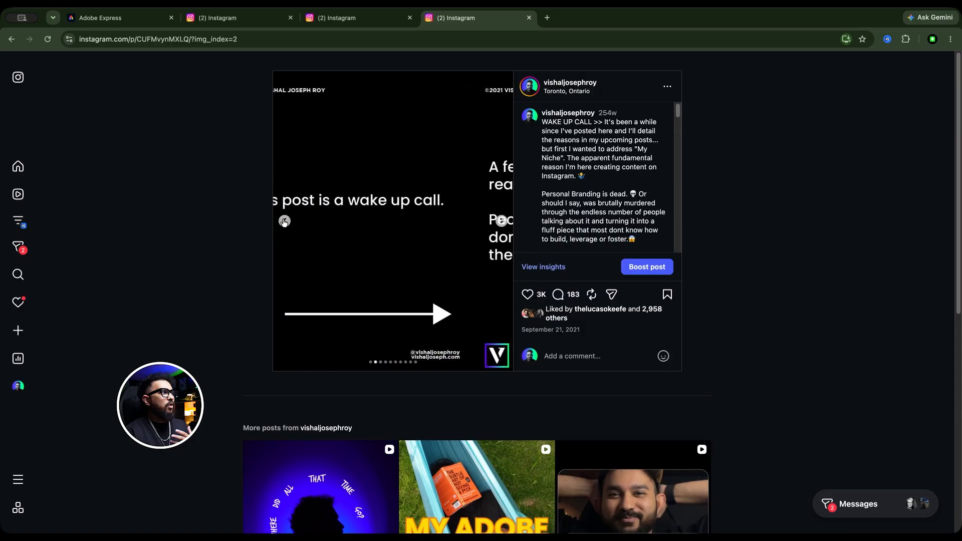
click(285, 221)
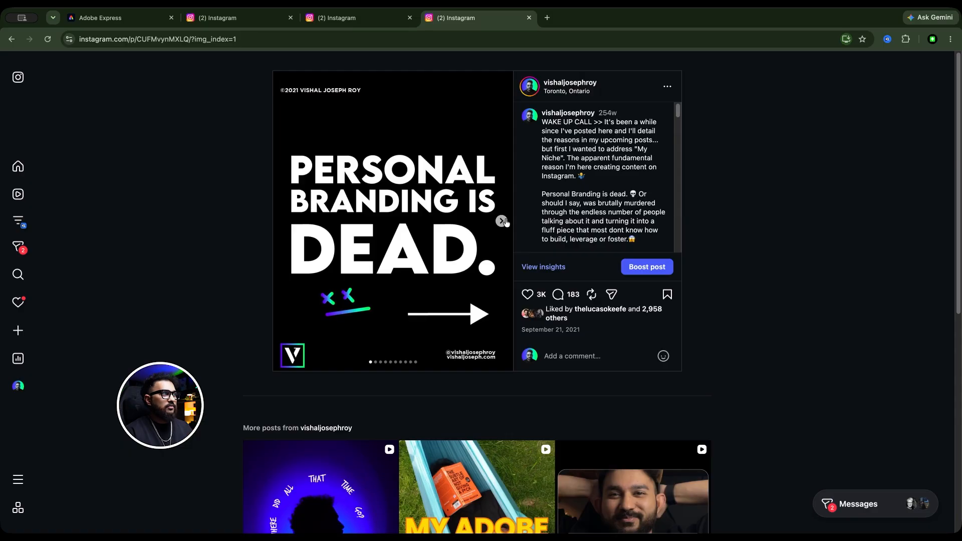
- Go through the whole "Personal Branding is Dead" carousel from its cover past the "Save Sheet" slide to the end
click(502, 221)
click(502, 221)
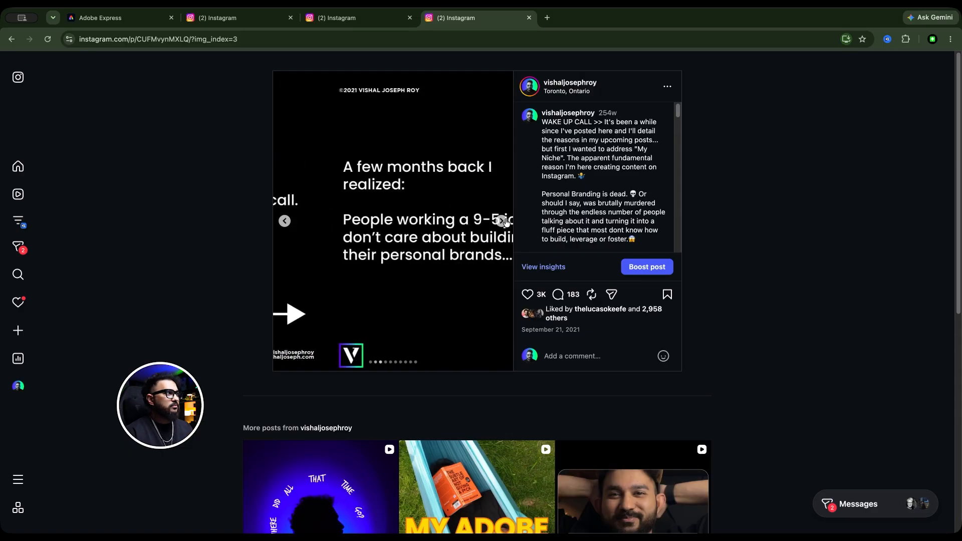
click(501, 221)
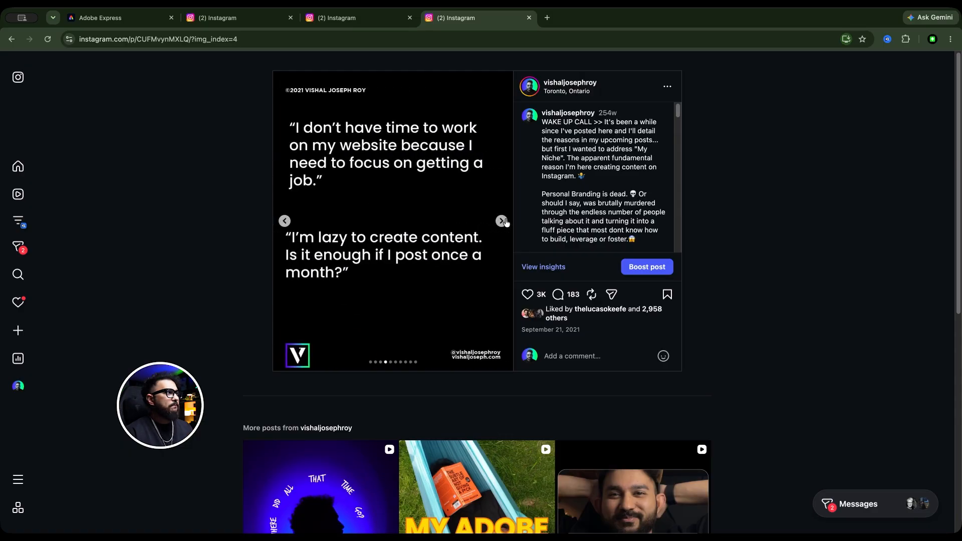
click(502, 221)
click(501, 221)
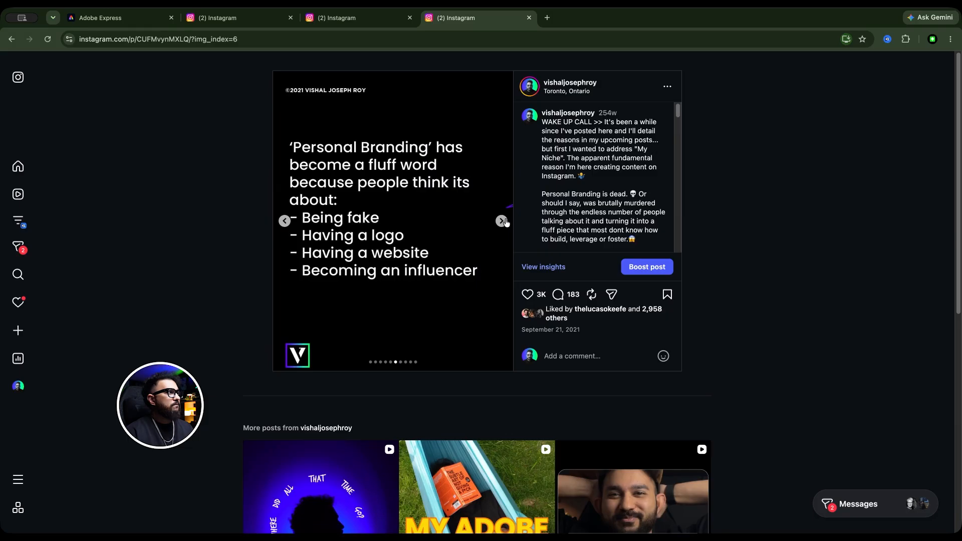
click(502, 221)
click(501, 221)
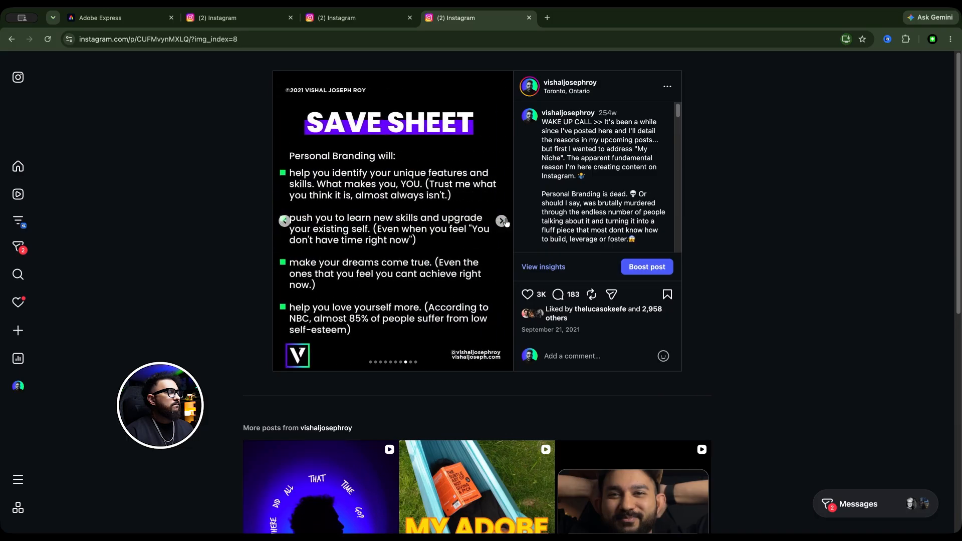
click(501, 221)
click(502, 221)
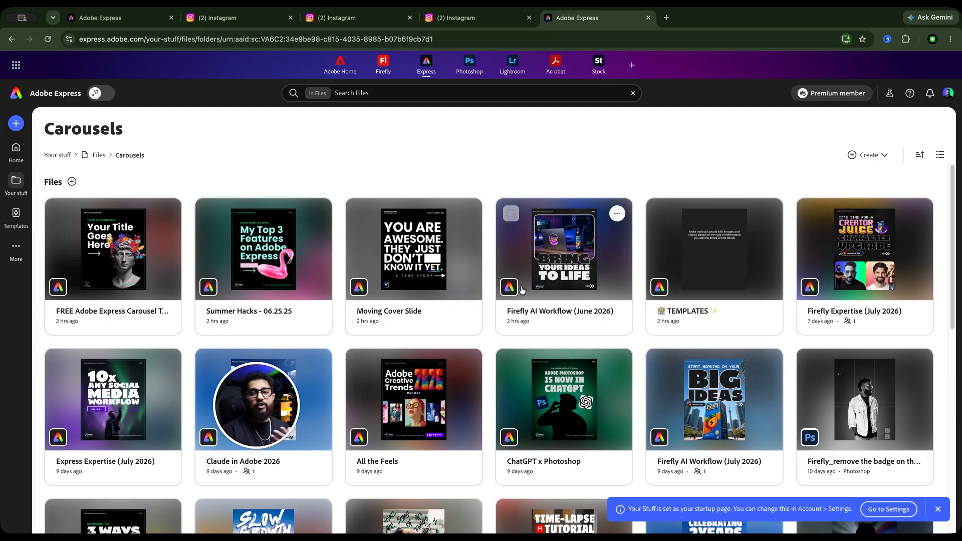
- Switch to Adobe Express and look through the designs stored in the Carousels folder
scroll(521, 290, down, 6)
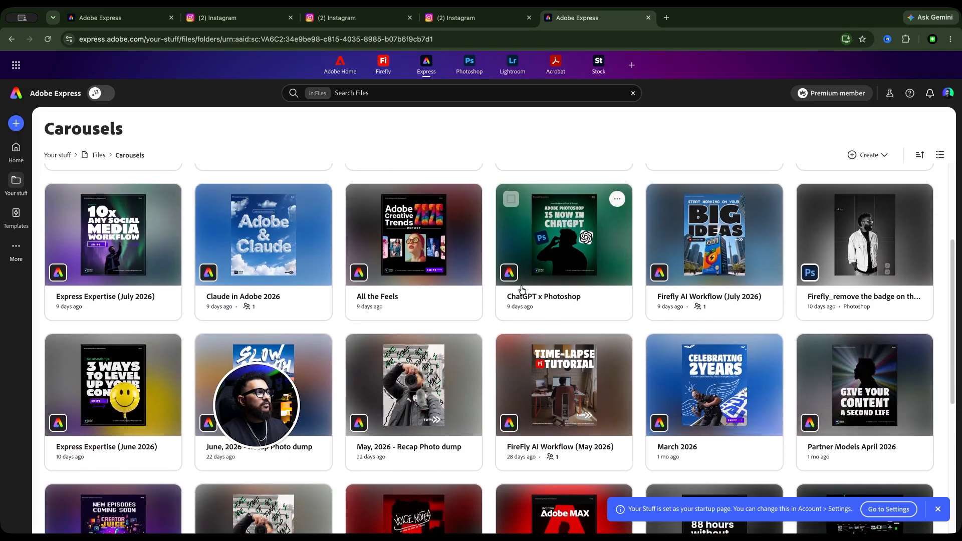
scroll(521, 289, down, 3)
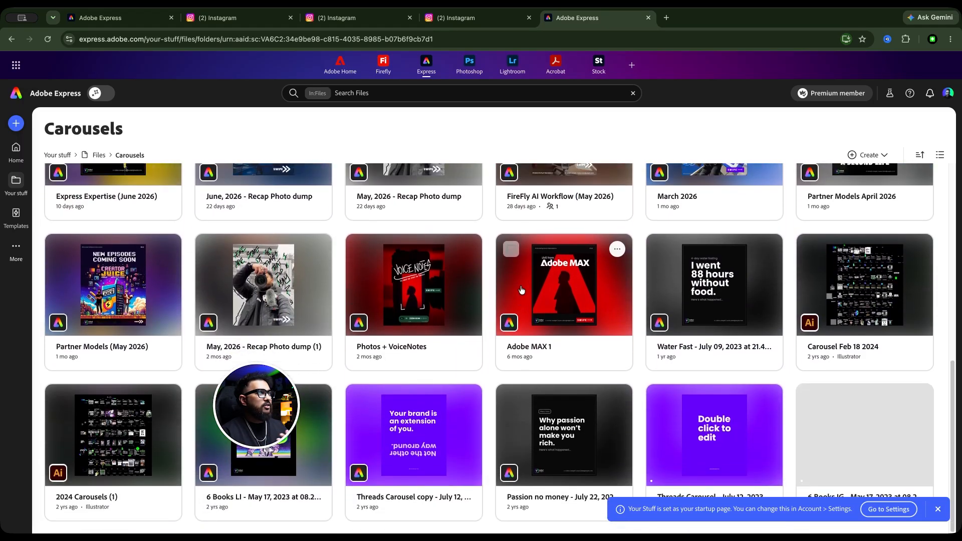
scroll(521, 289, up, 5)
scroll(522, 289, up, 4)
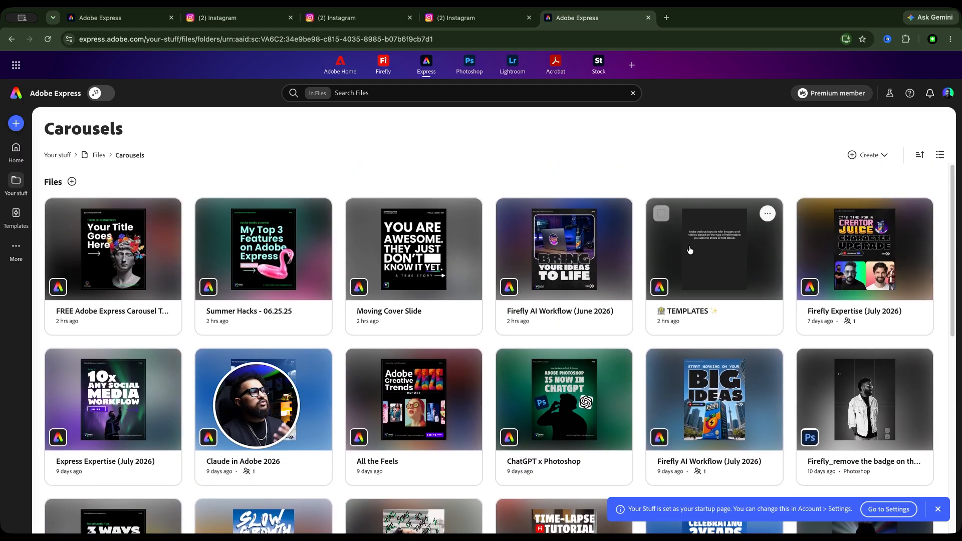
- Open the TEMPLATES file from the Carousels folder and examine its page layouts in the all-pages grid view
click(689, 250)
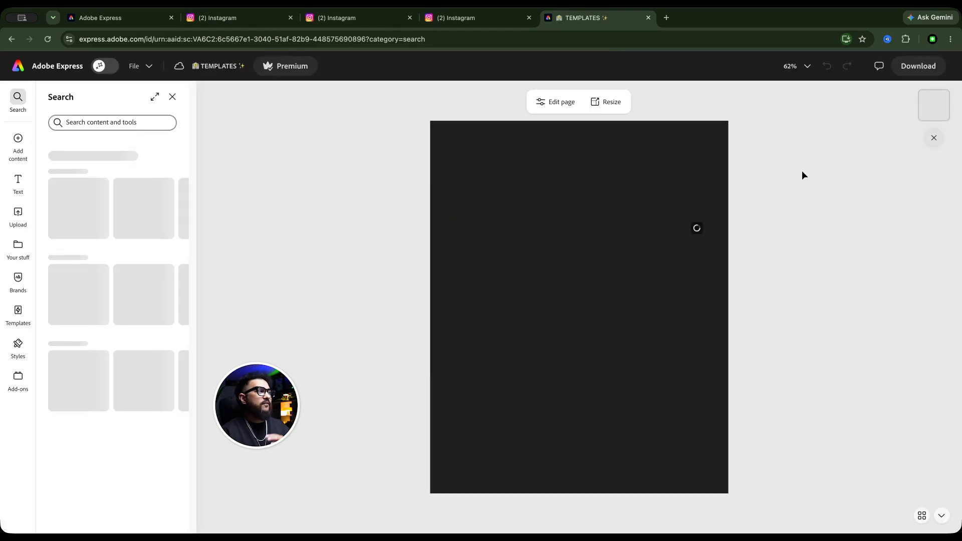
click(922, 464)
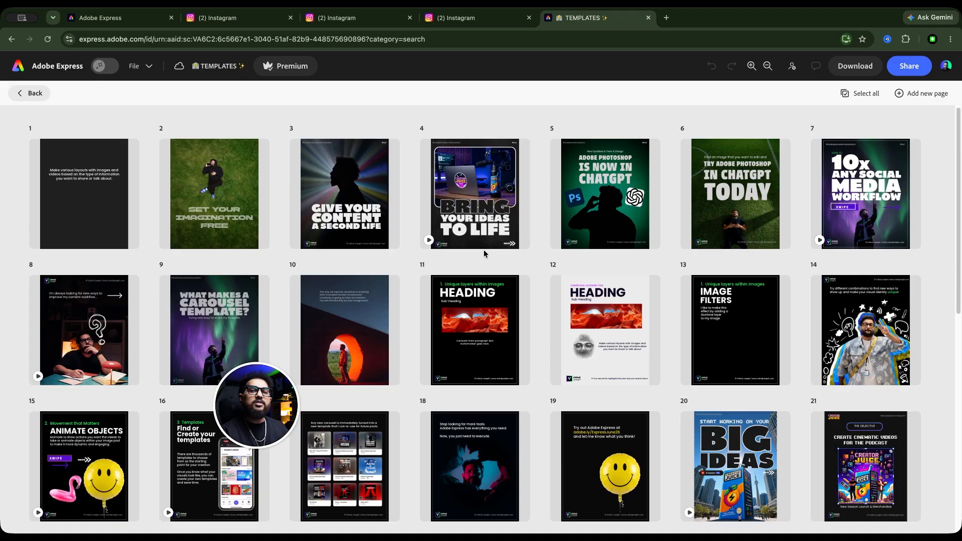
scroll(485, 253, down, 3)
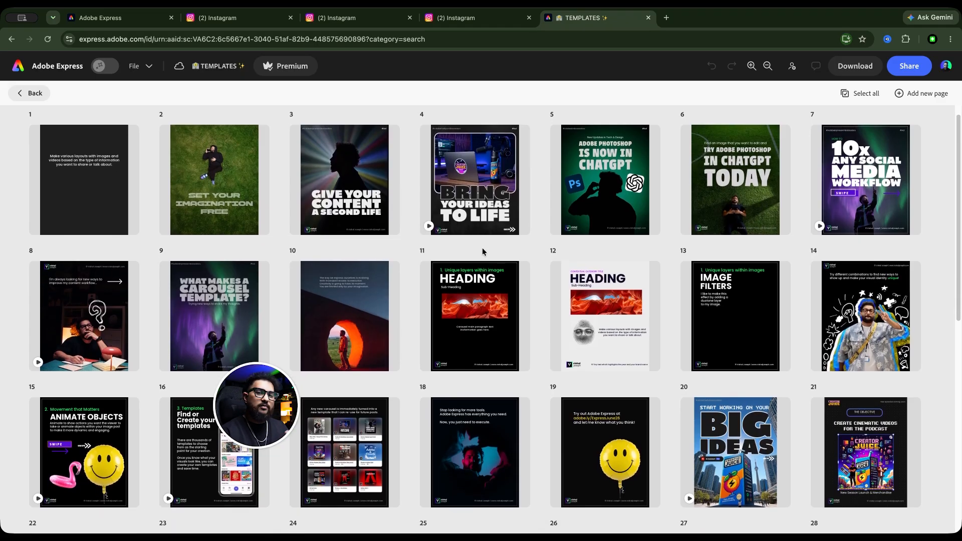
scroll(482, 249, down, 3)
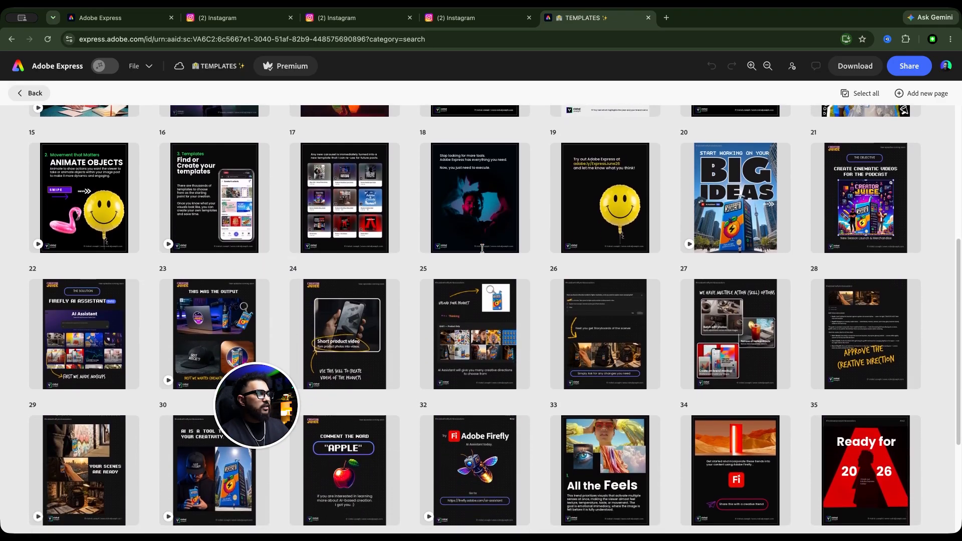
scroll(482, 249, down, 2)
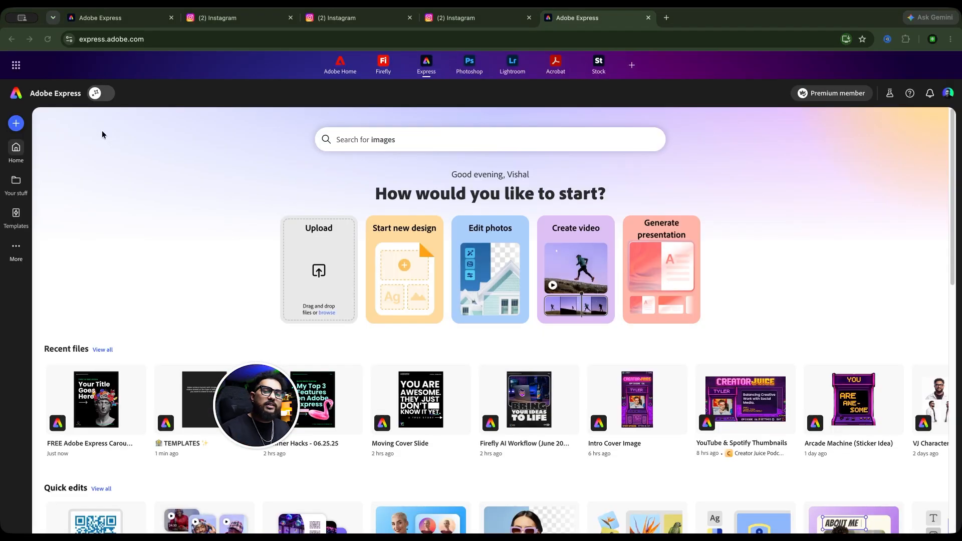
- Create a new custom-size file 1080 px wide and 1350 px high
click(15, 123)
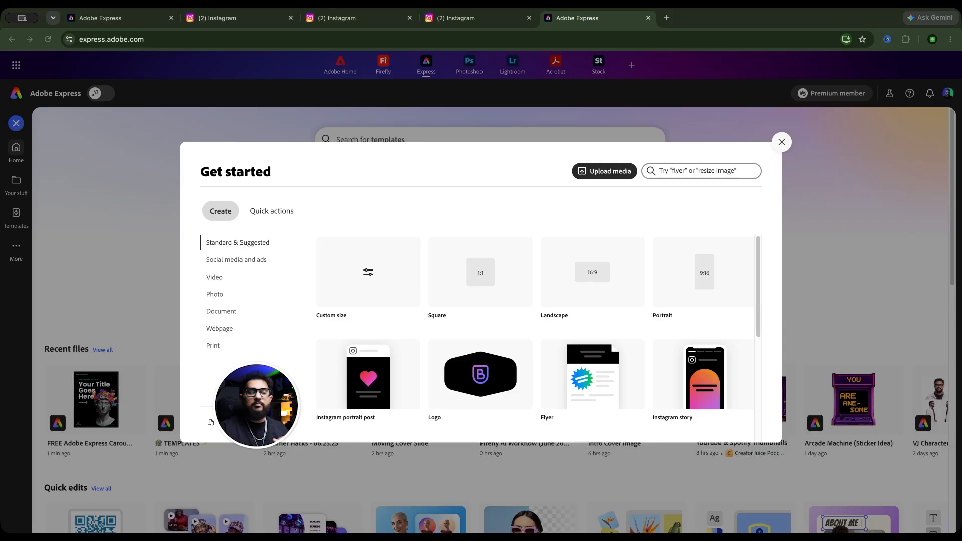
click(362, 279)
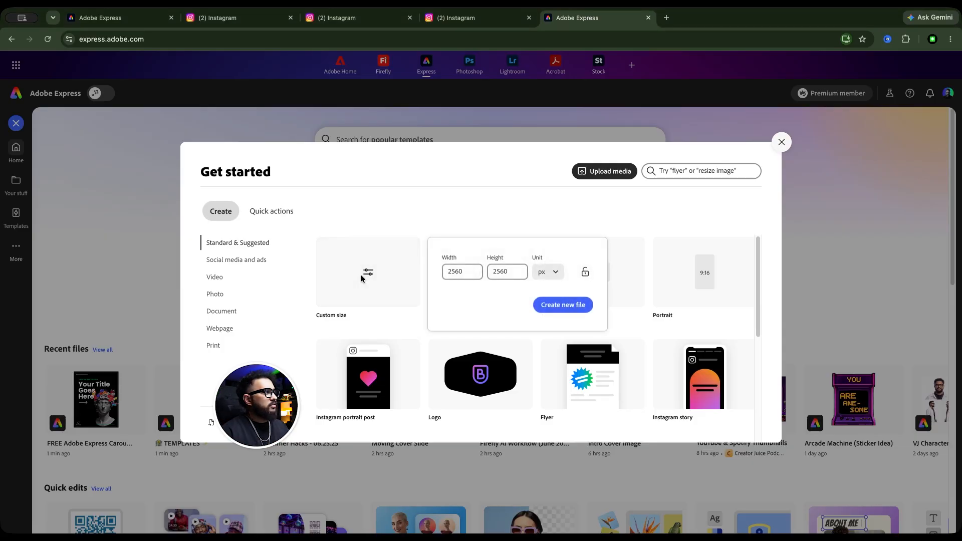
click(449, 272)
text(1080)
click(511, 270)
text(1350)
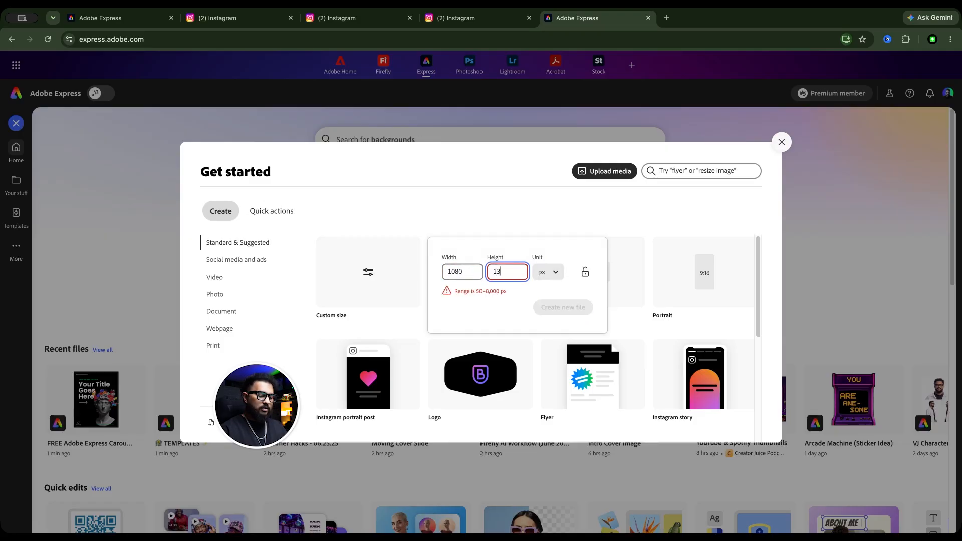
click(559, 307)
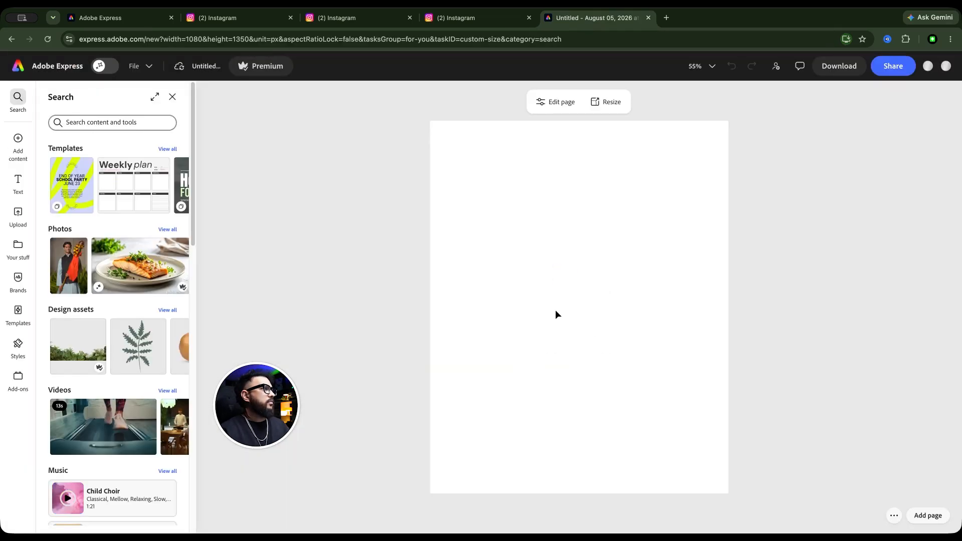
- Set the blank page's background color to black
click(531, 273)
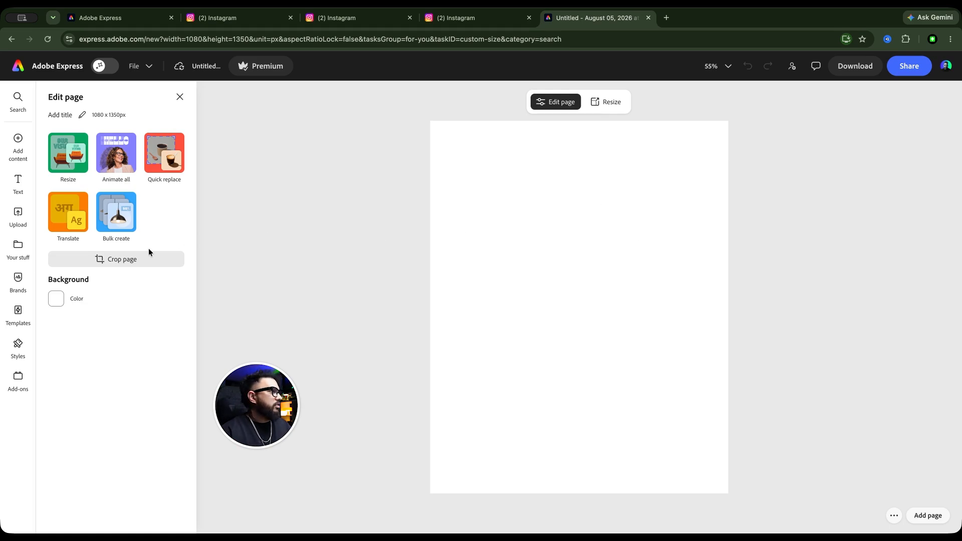
click(57, 299)
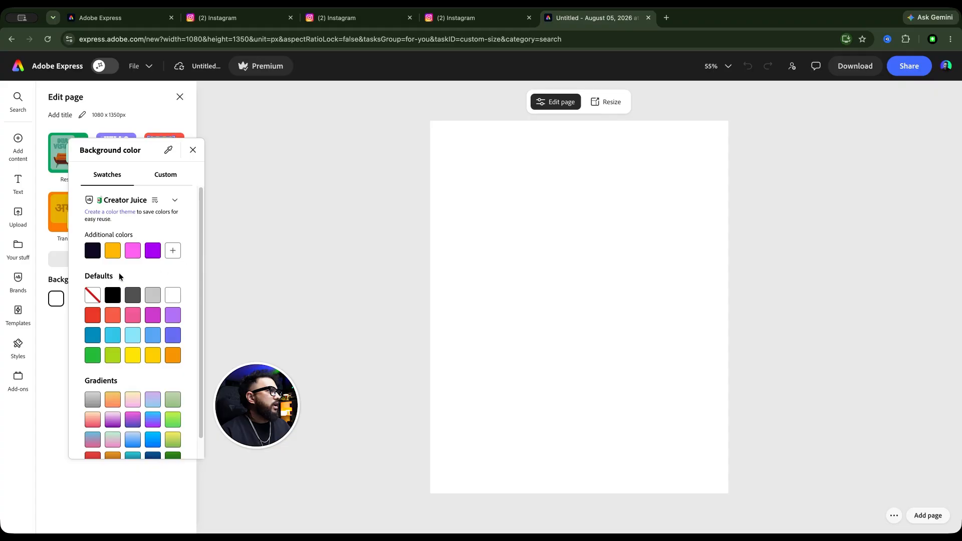
click(112, 295)
click(323, 257)
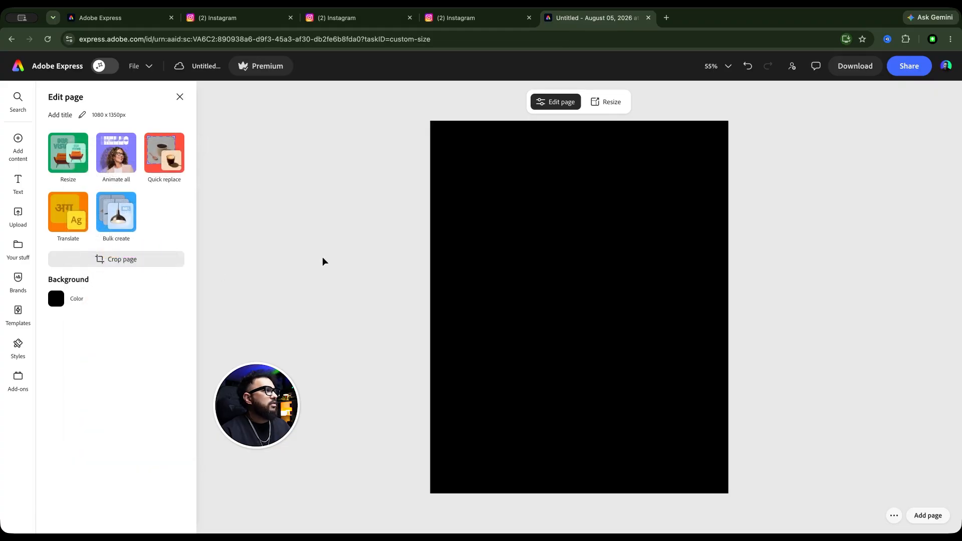
- Add a title text reading "Your Title Goes Here" and place it horizontally centered in the upper part of the page
mouse_move(18, 139)
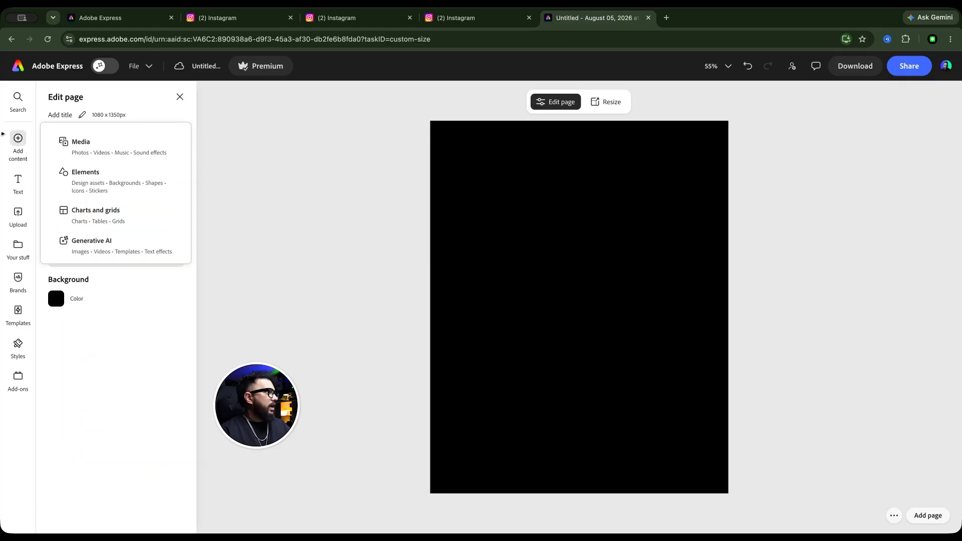
click(16, 182)
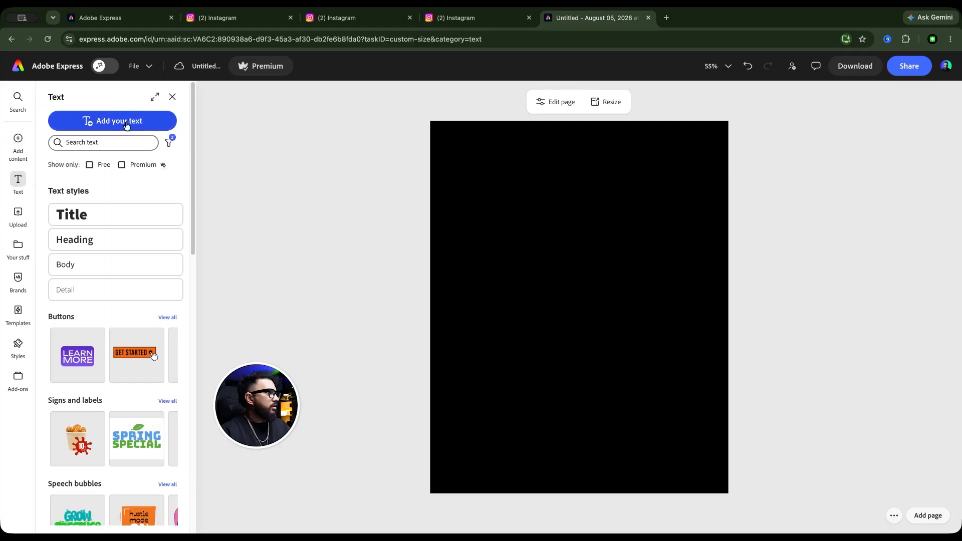
click(77, 217)
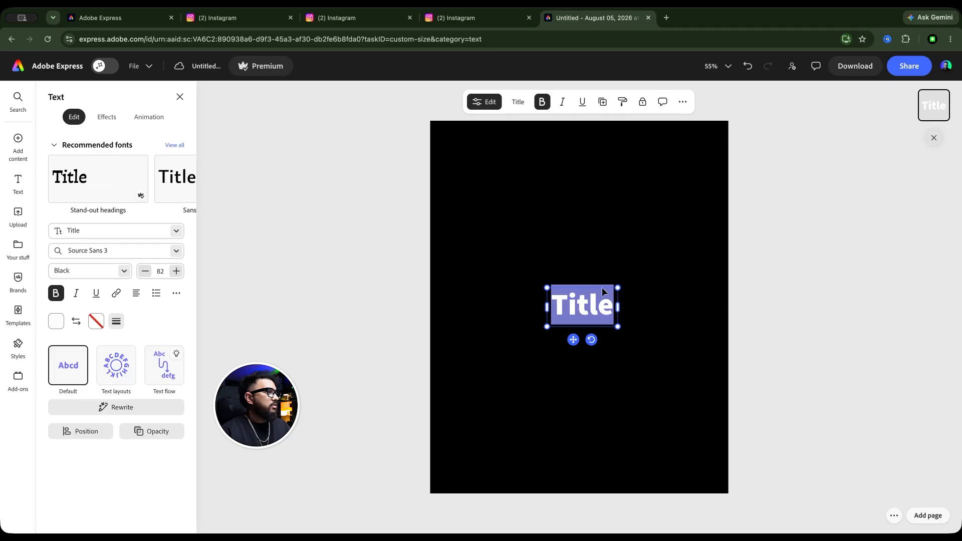
double_click(577, 309)
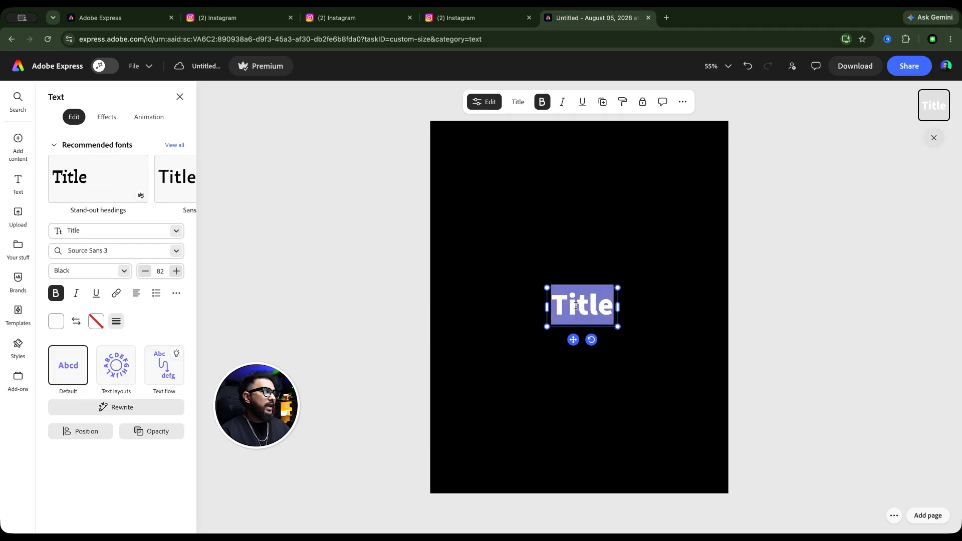
text(Y)
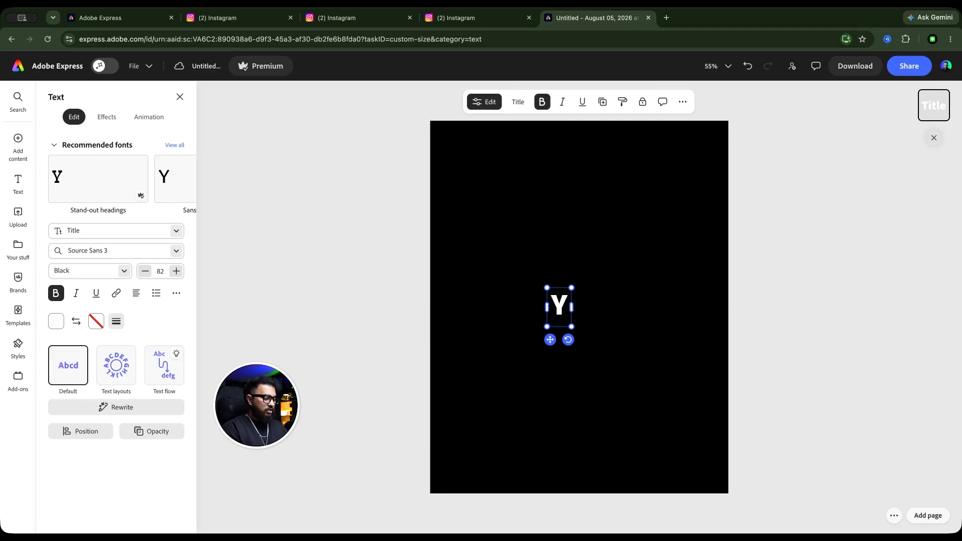
text(our Title H)
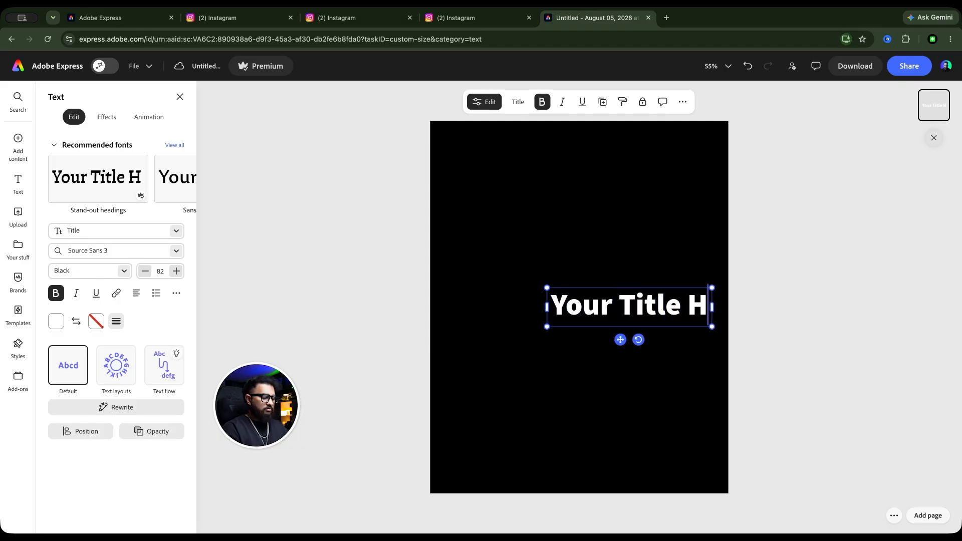
key(BackSpace)
text(Goes )
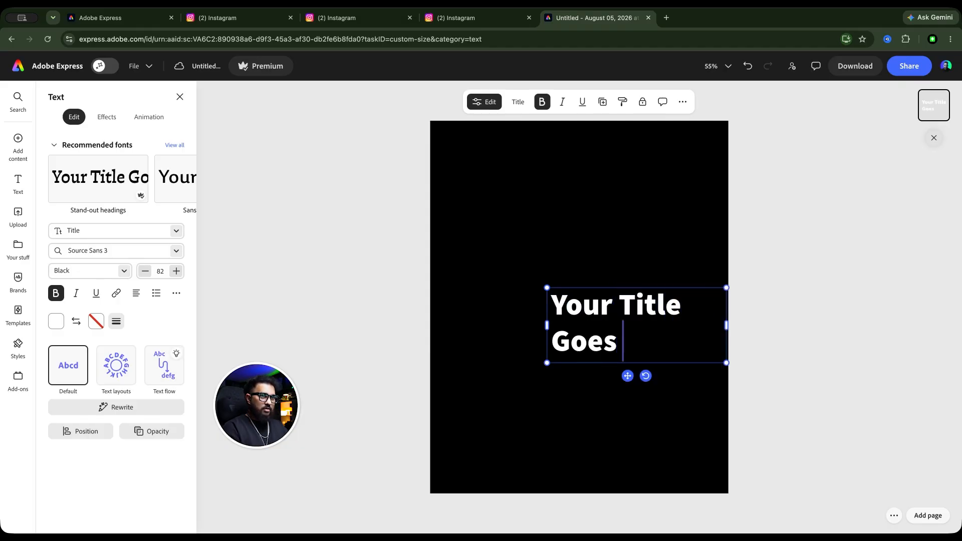
text(Here)
key(Escape)
drag(624, 304, 567, 213)
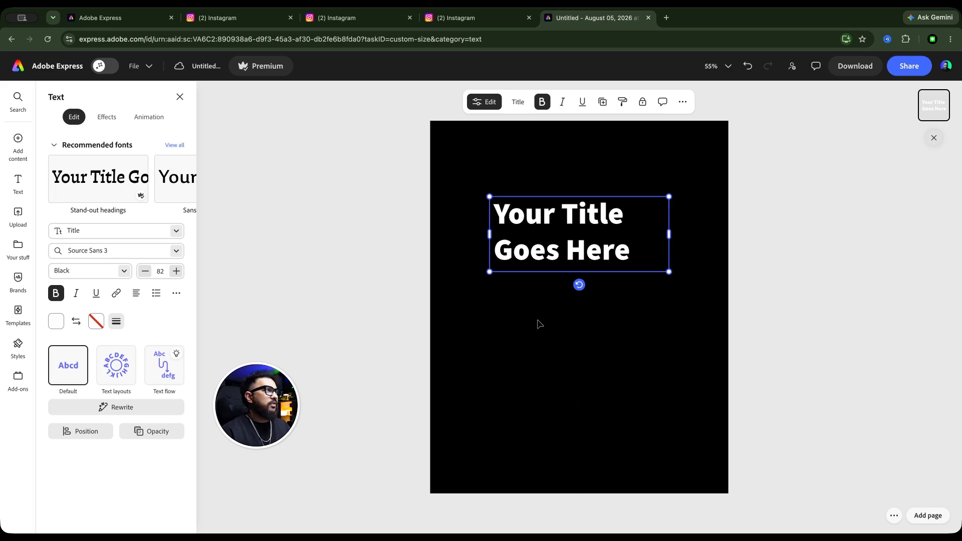
click(563, 319)
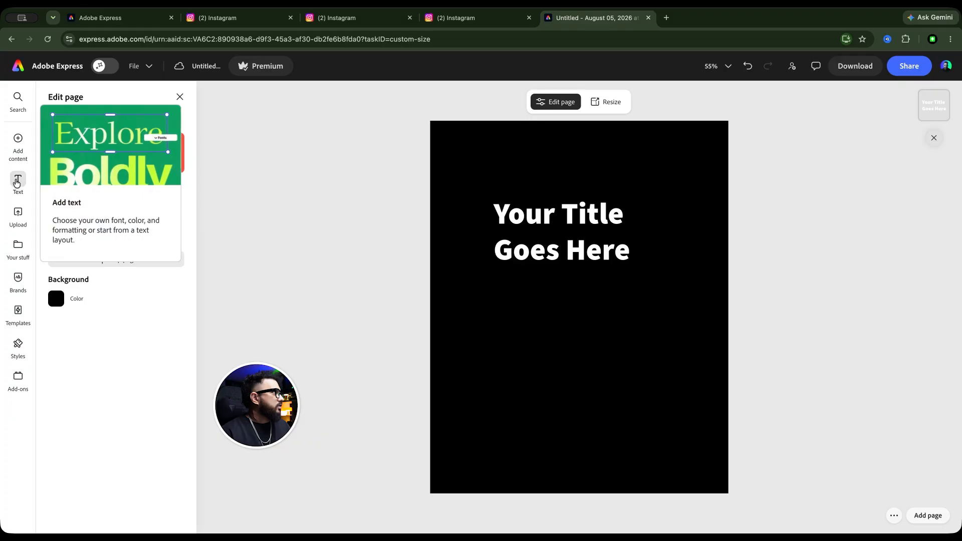
click(17, 182)
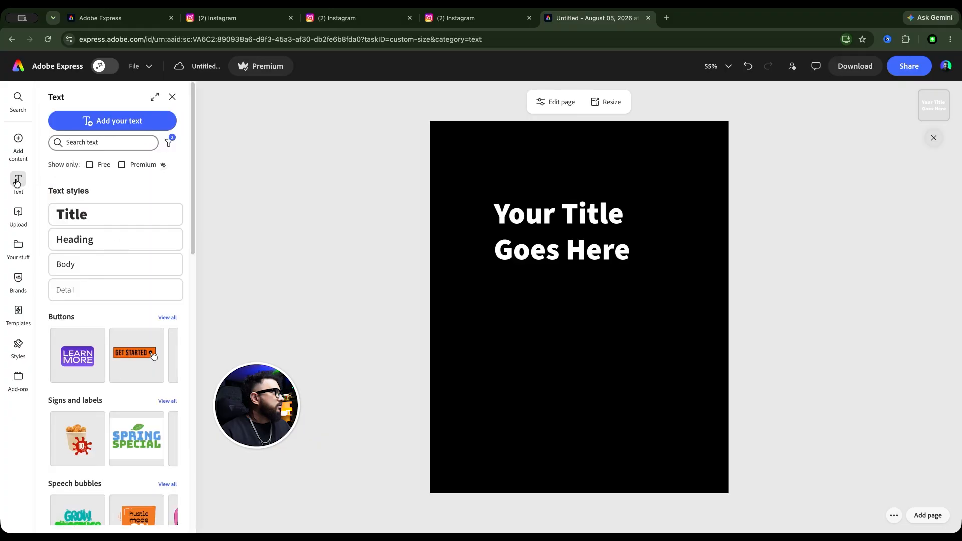
click(106, 266)
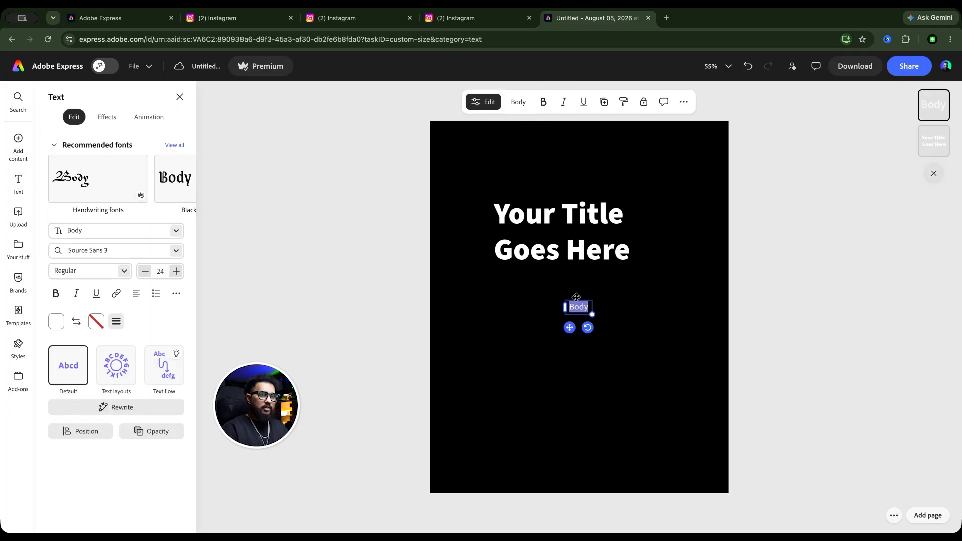
text(Your Name)
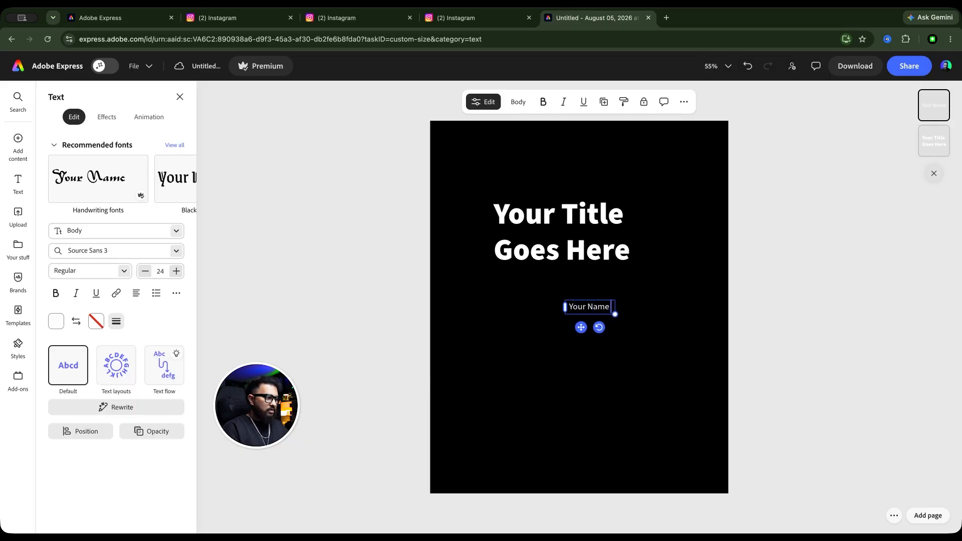
text( | www.yourwebsite)
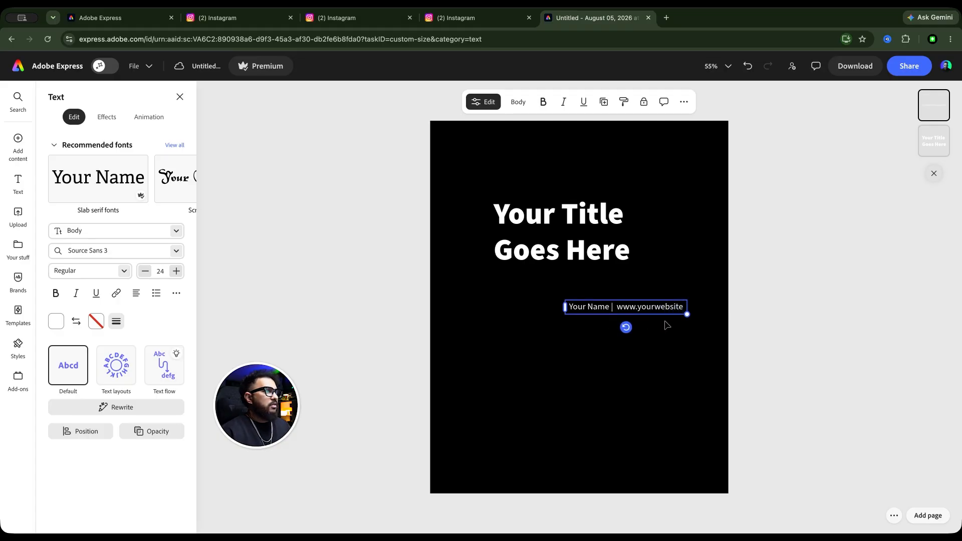
drag(657, 311, 691, 485)
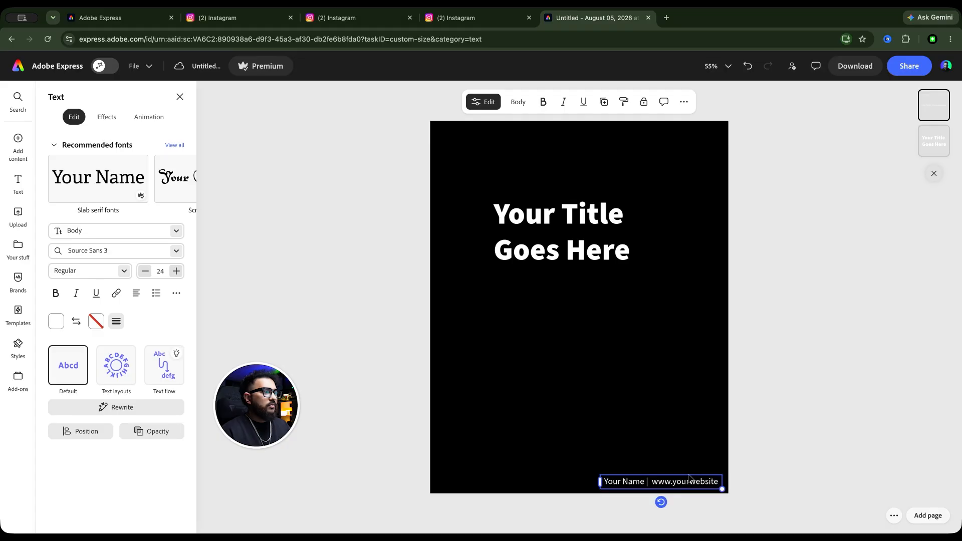
click(684, 417)
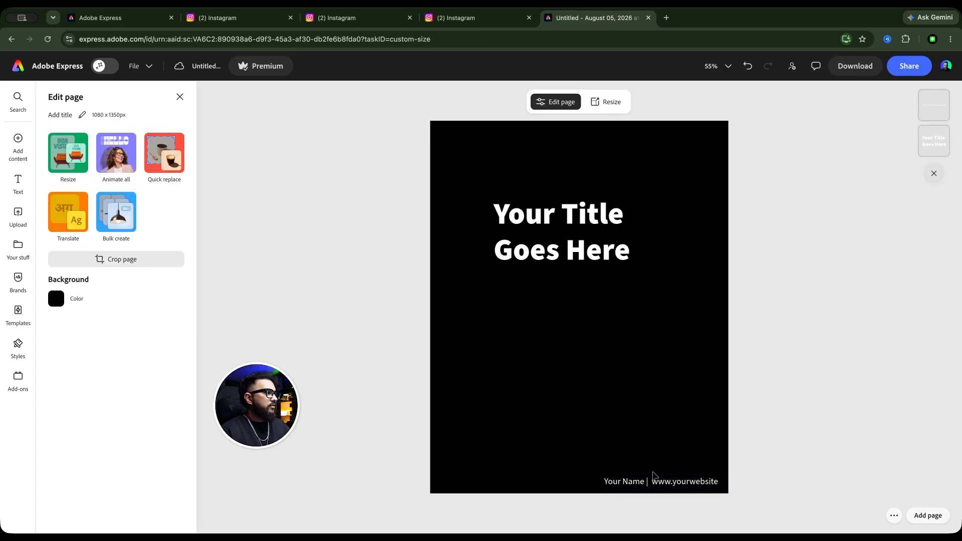
click(654, 478)
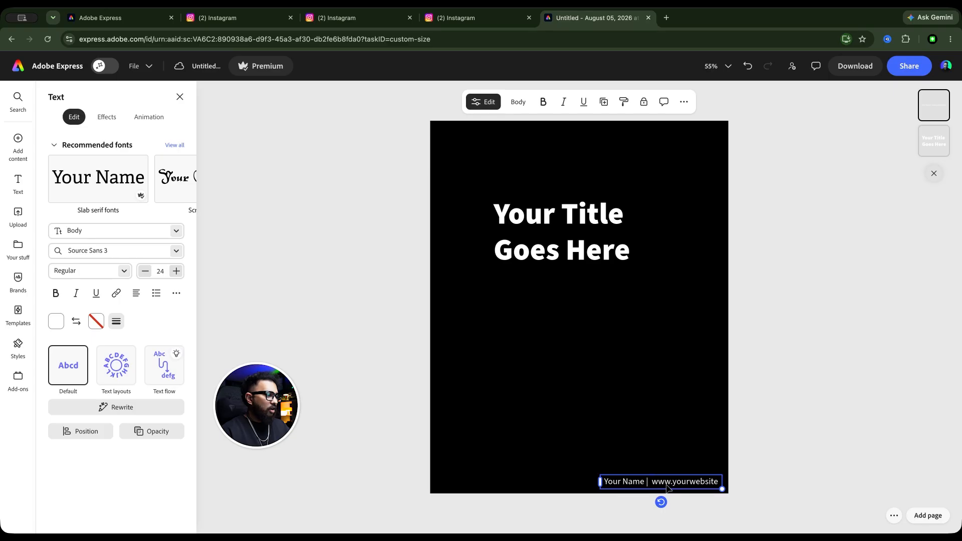
drag(668, 488, 668, 437)
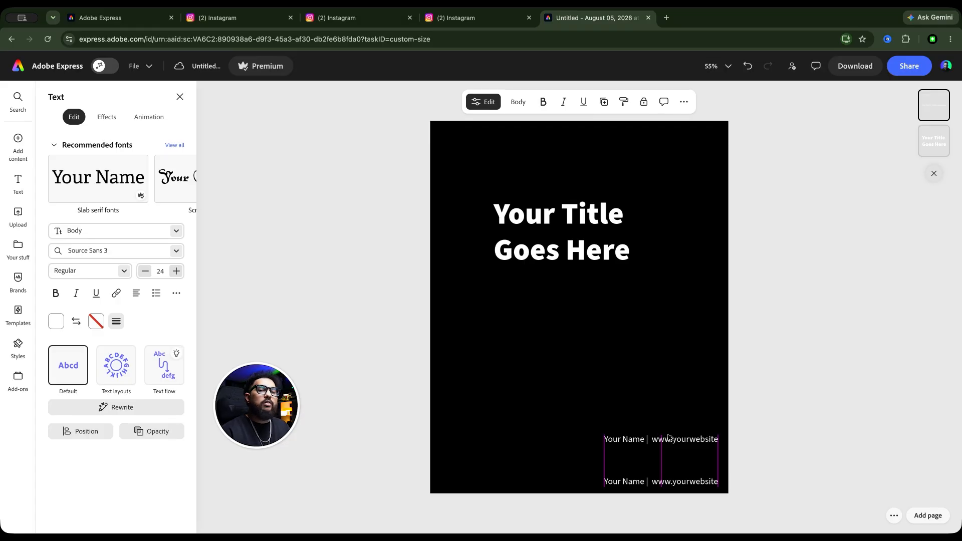
drag(668, 437, 662, 431)
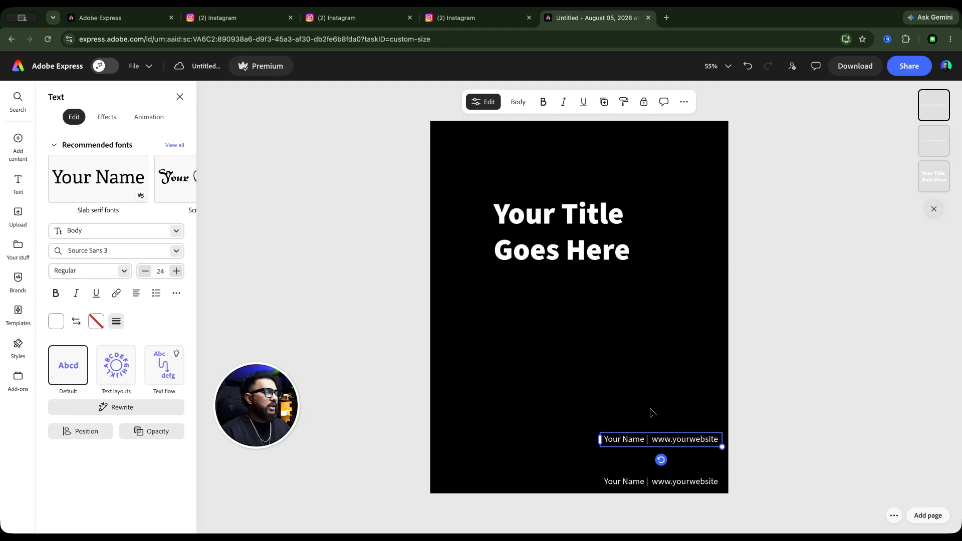
triple_click(690, 440)
text(@vi)
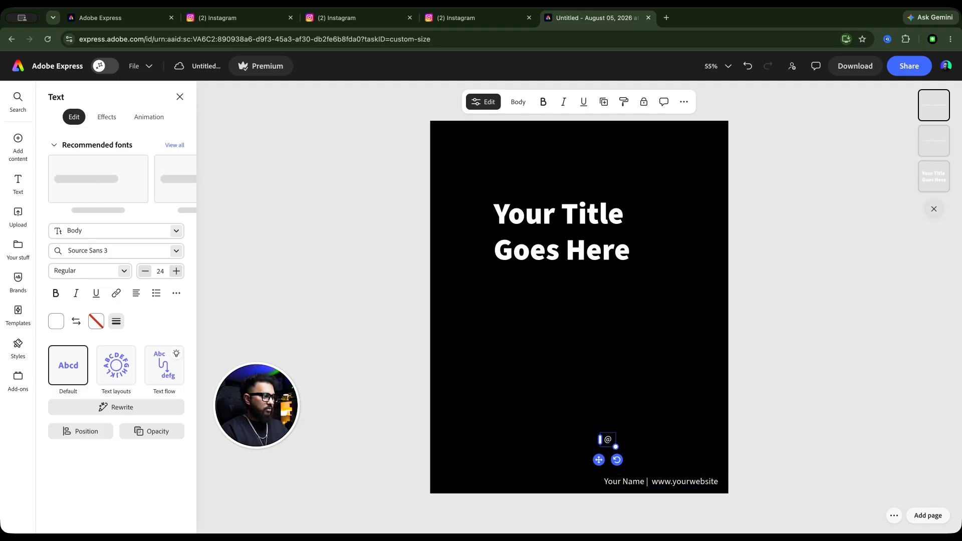
key(BackSpace)
key(BackSpace)
text(yourinstagramhandle)
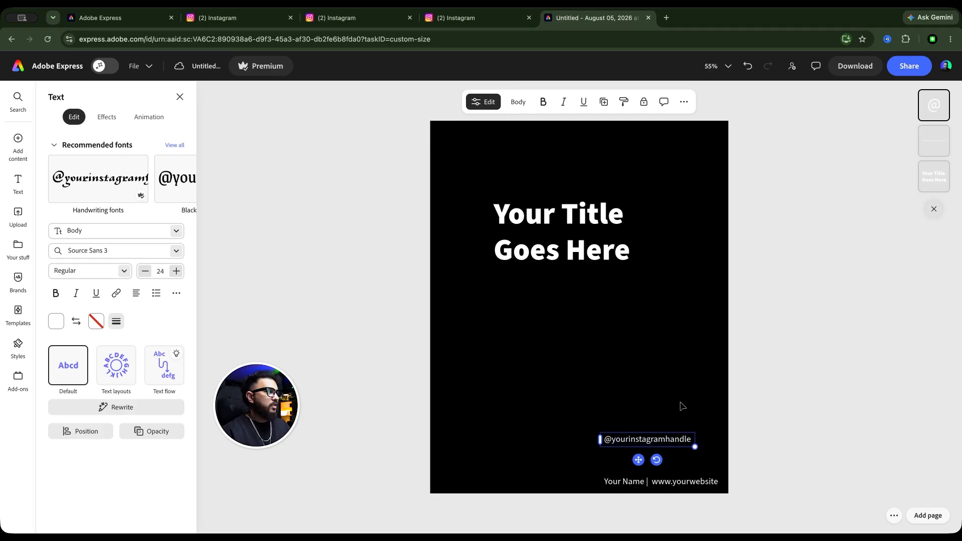
drag(673, 443, 504, 136)
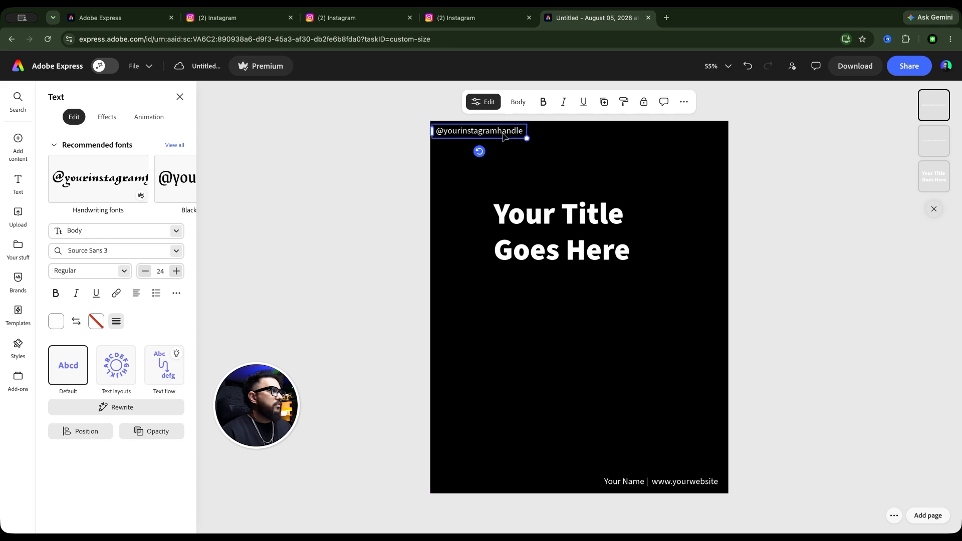
click(665, 319)
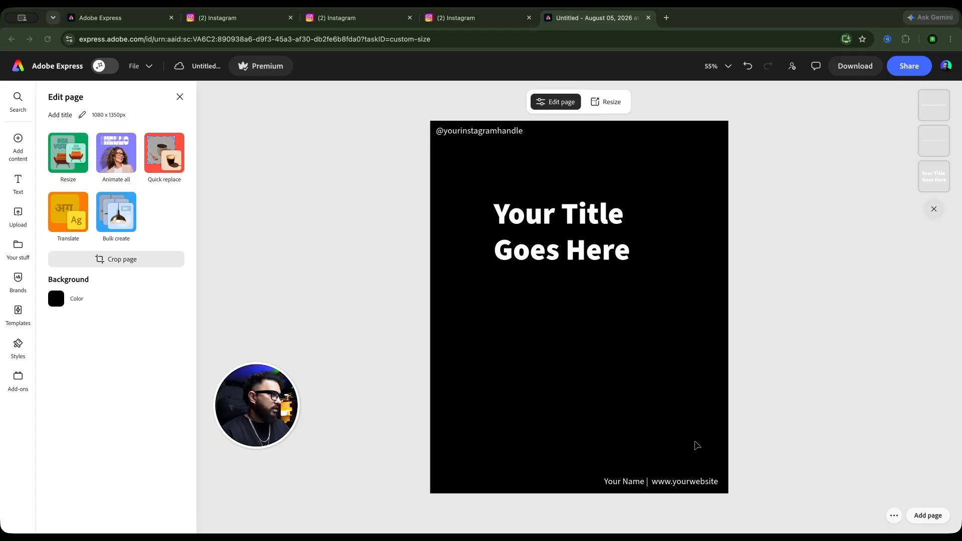
- Add the "Your Logo" graphic and place it in the page's lower-left corner
click(458, 440)
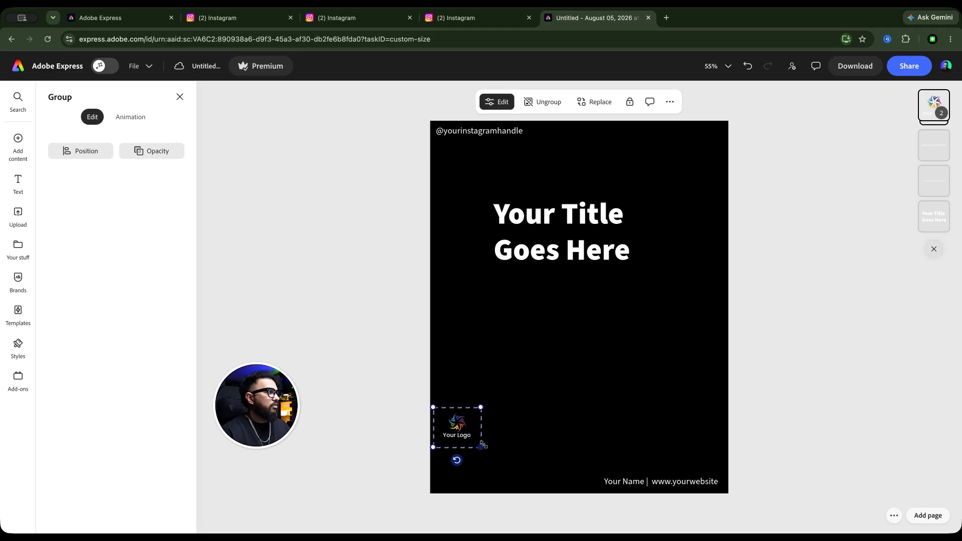
drag(463, 409, 462, 452)
click(609, 352)
- Move the "Your Title Goes Here" text slightly up and to the left on the page
click(585, 222)
drag(586, 222, 571, 215)
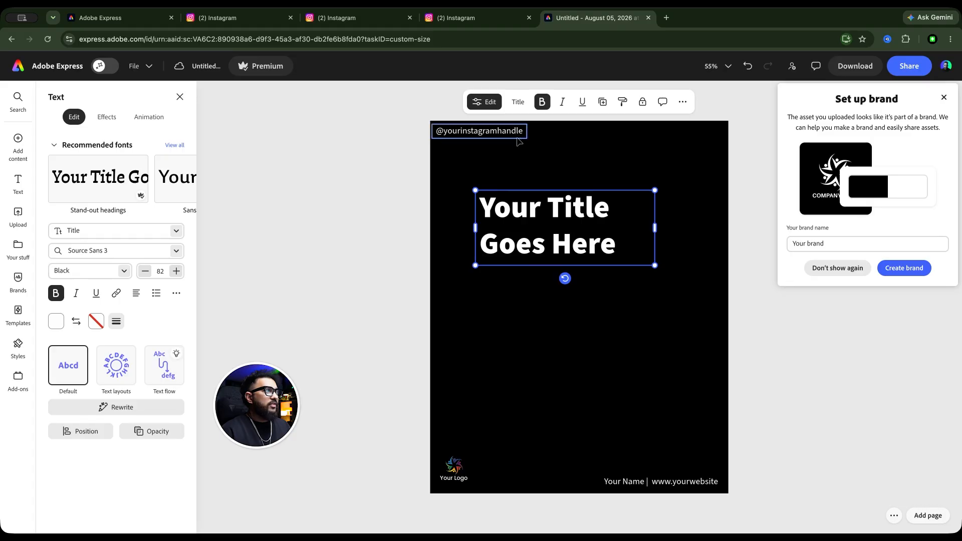
click(535, 336)
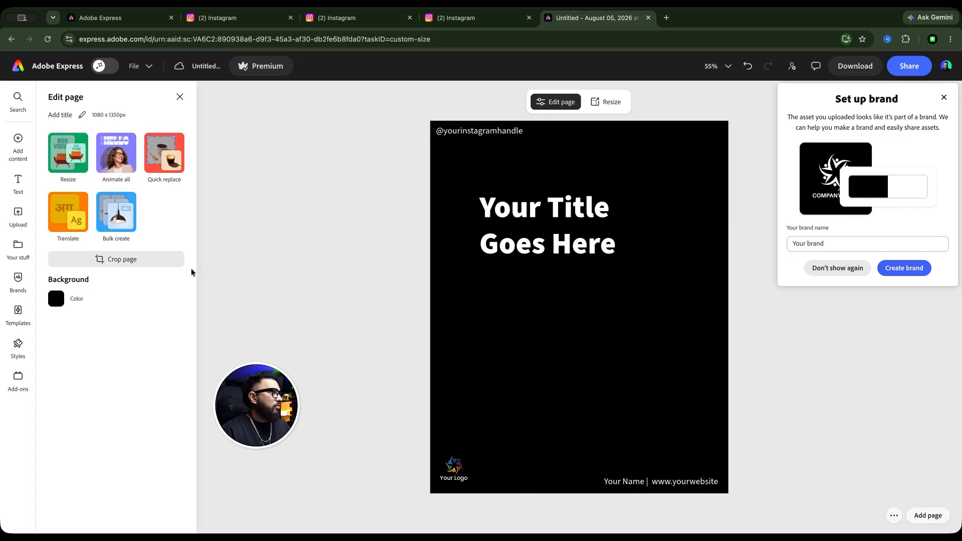
- Add a body text reading "TOPIC OF DISCUSSION" and place it directly above the title, aligned with its left edge
mouse_move(17, 148)
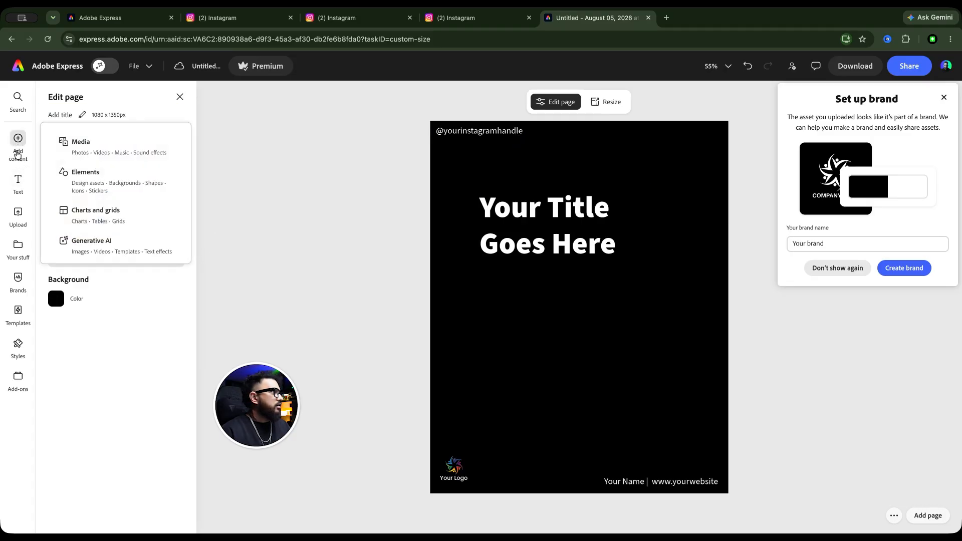
click(18, 181)
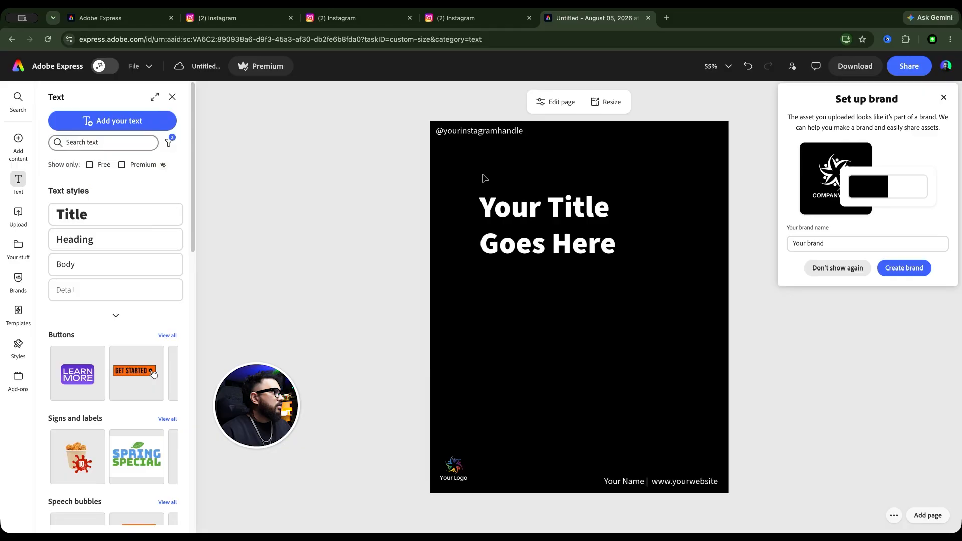
click(108, 263)
text(TO)
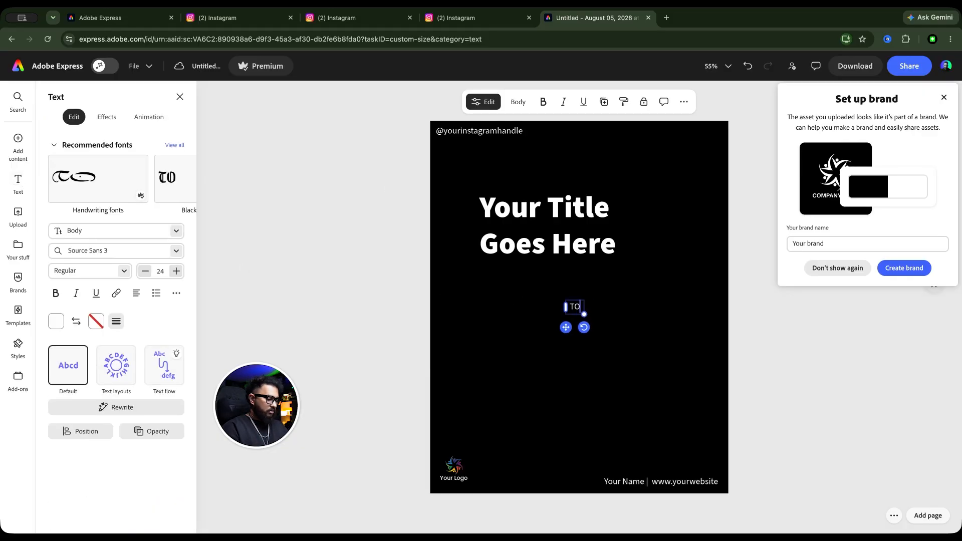
text(PIC OF DISCUSSION)
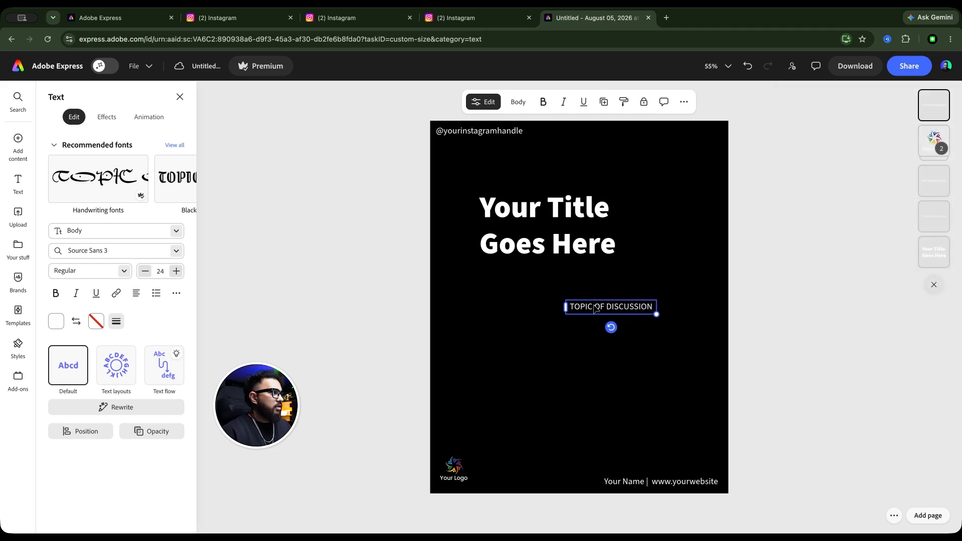
drag(594, 307, 503, 184)
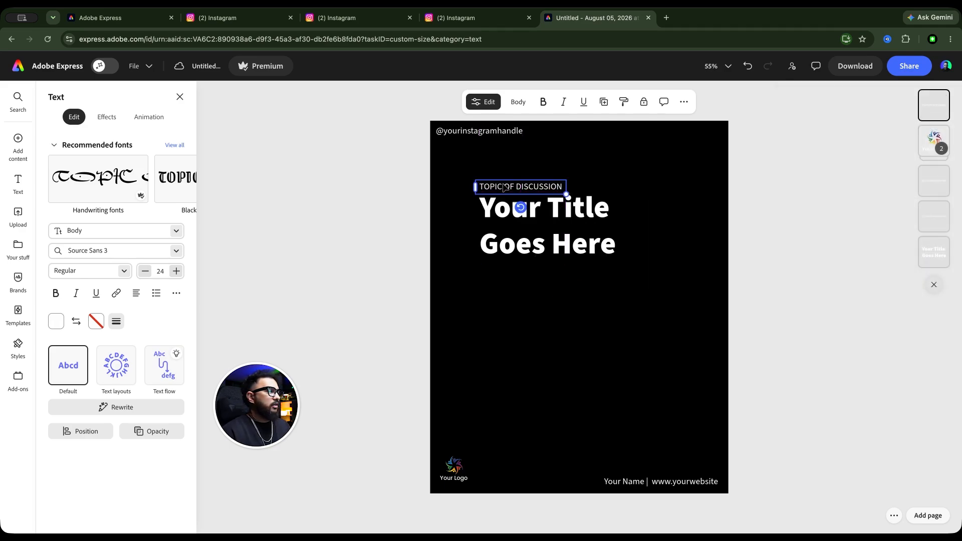
click(516, 345)
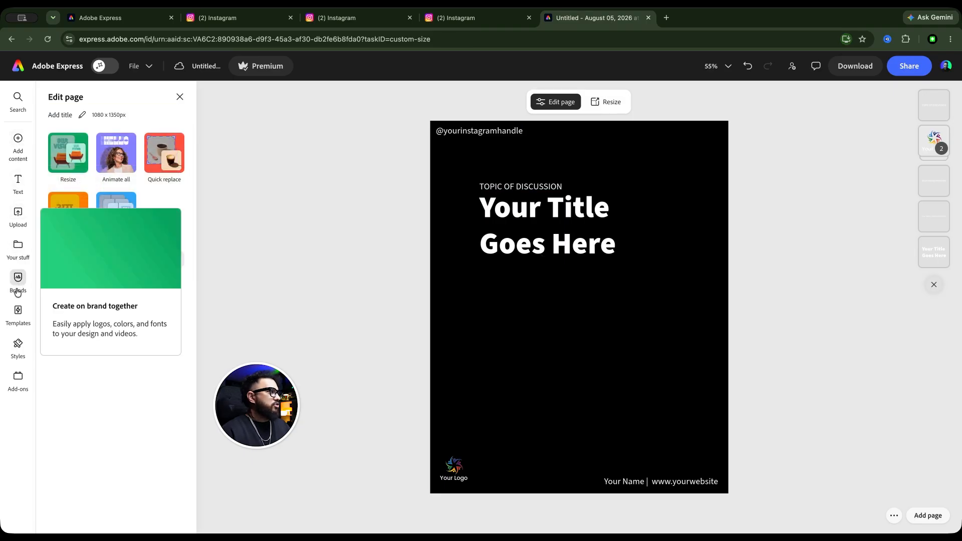
- Search the media library for "statue with flowers" and show all matching photos
mouse_move(19, 145)
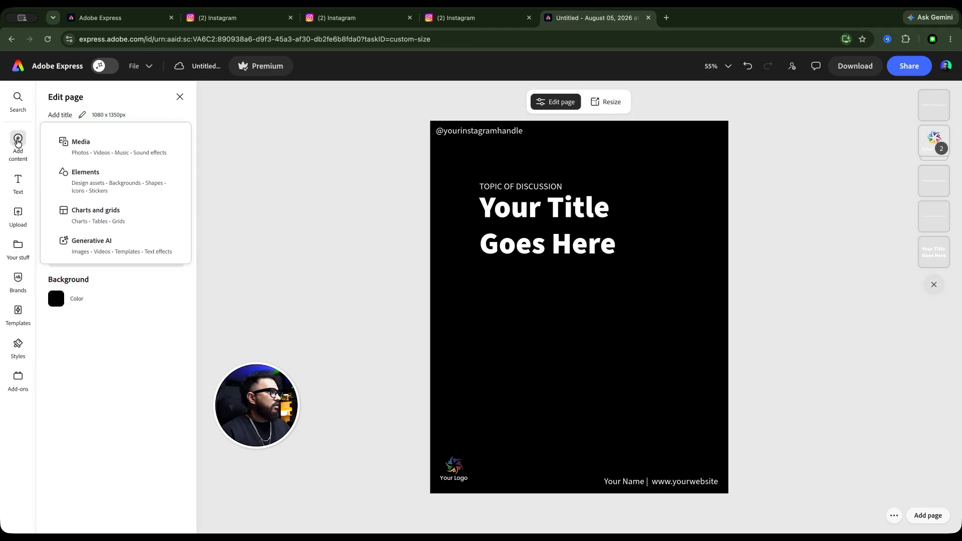
click(87, 146)
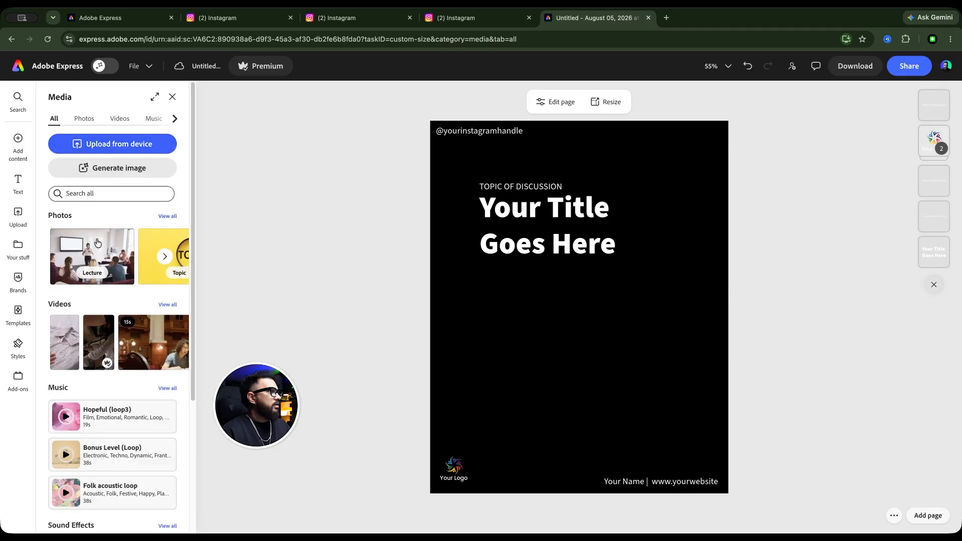
click(87, 194)
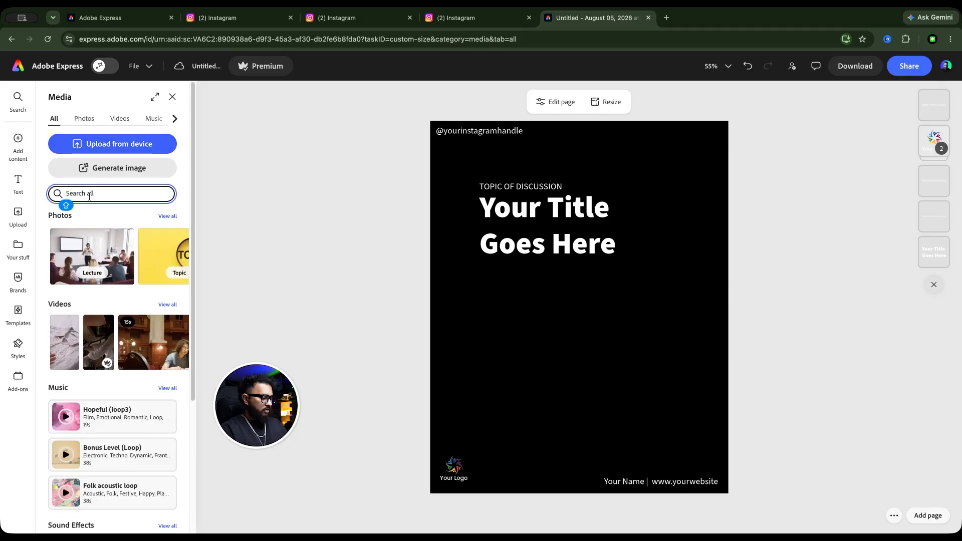
text(STATUA)
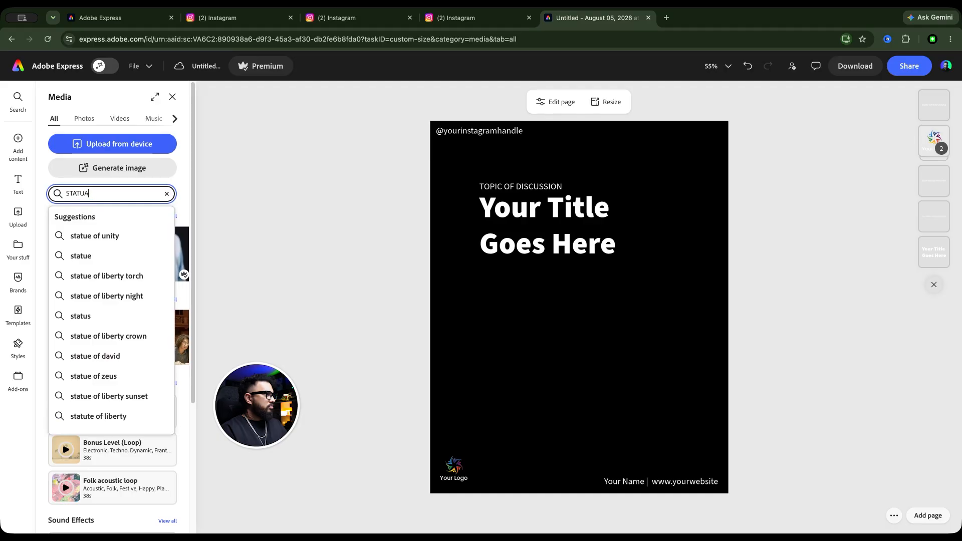
text(statue with flower)
key(super+a)
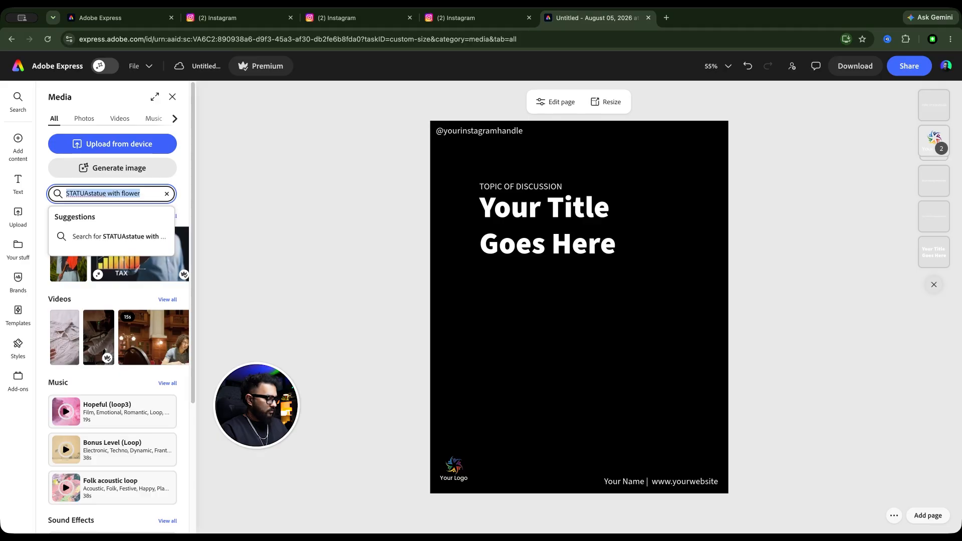
key(BackSpace)
text(statue with flowers)
key(Return)
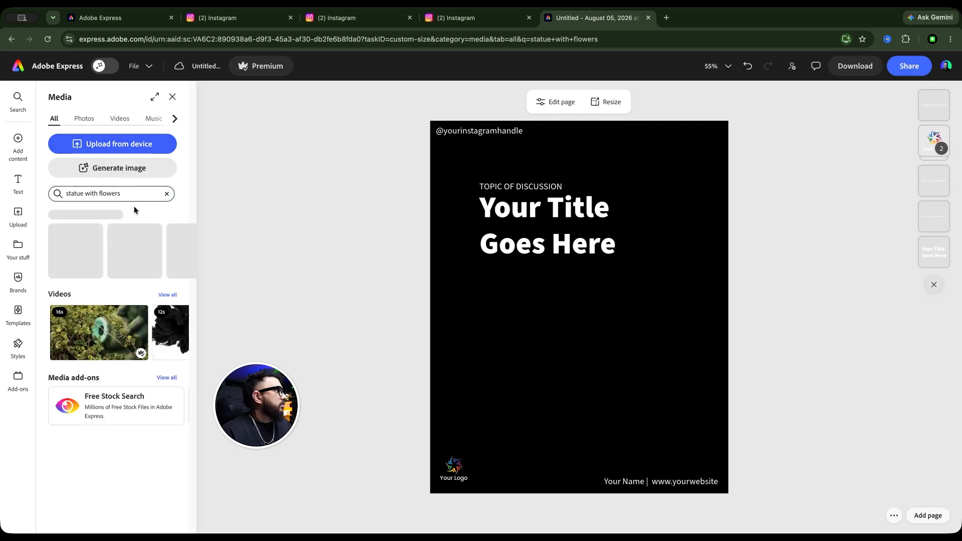
click(162, 215)
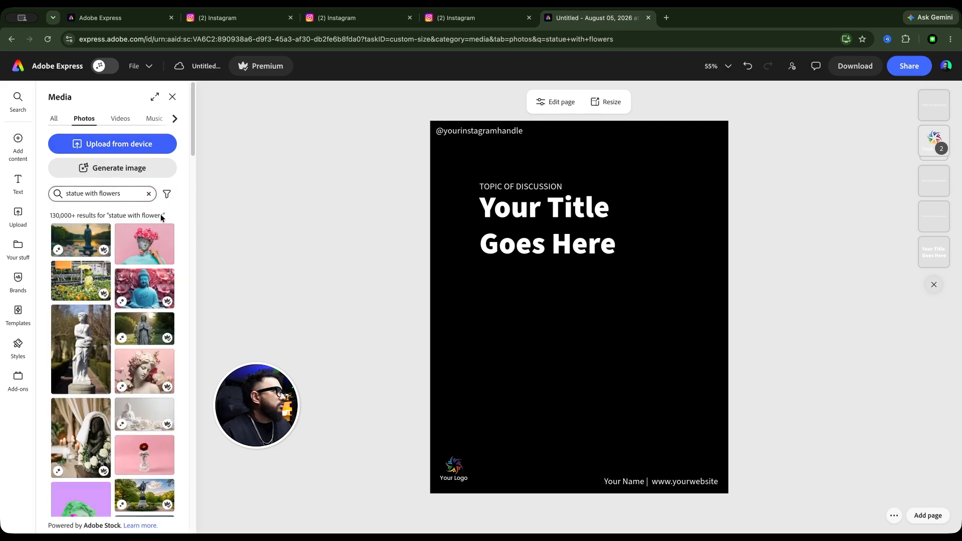
- Add the photo of the classical statue head covered with colorful flowers on a blue background and place it below the title
scroll(82, 296, down, 5)
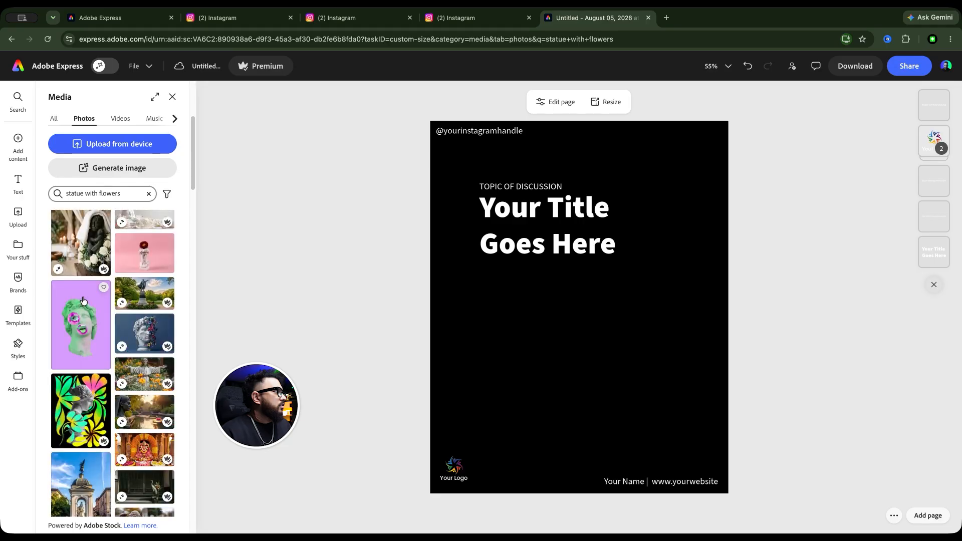
click(145, 337)
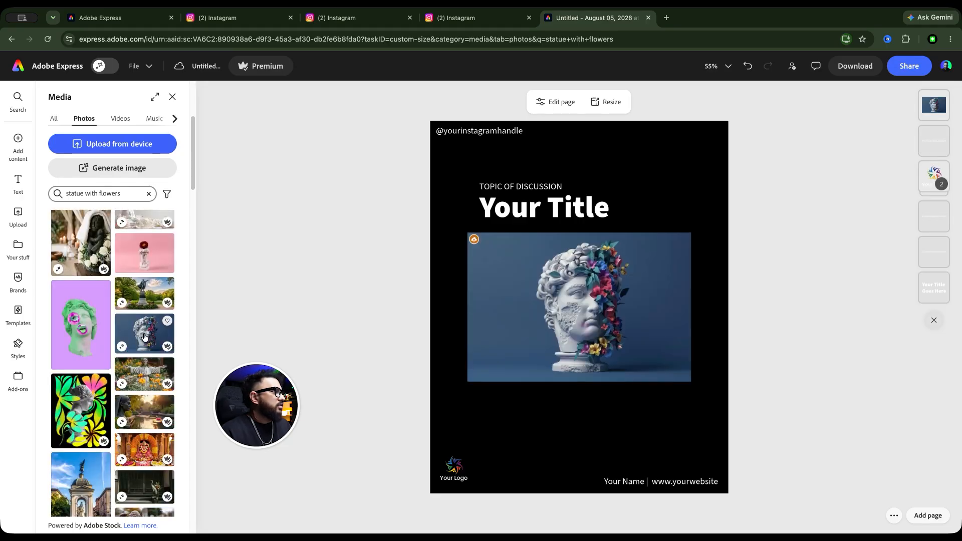
click(612, 298)
drag(612, 298, 630, 372)
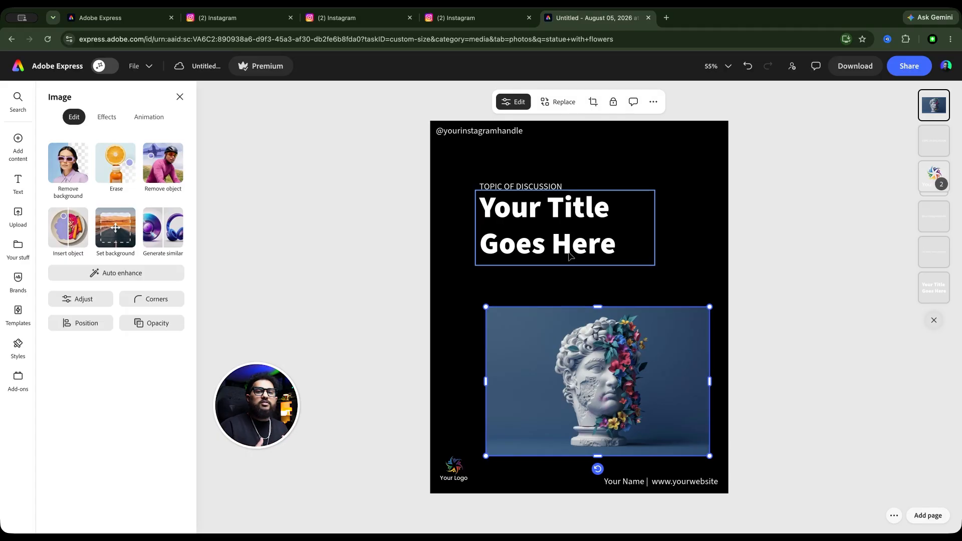
- Remove the statue photo's background and enlarge the cutout to fill the page's lower-right area below the title
click(567, 285)
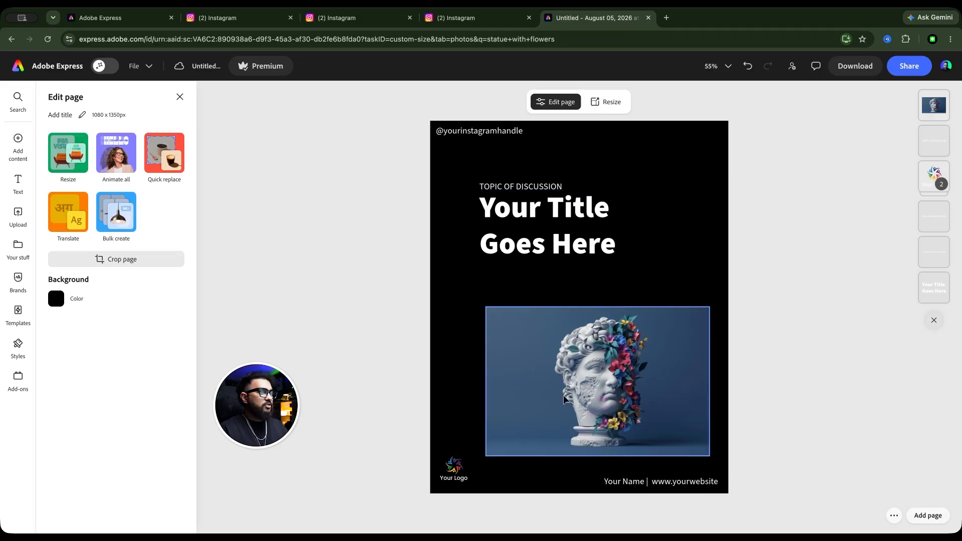
click(557, 380)
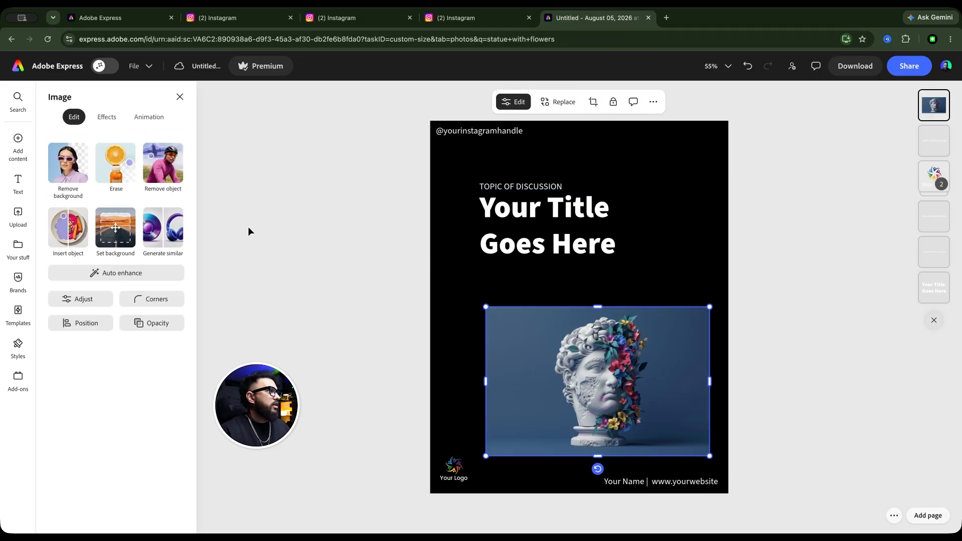
click(71, 171)
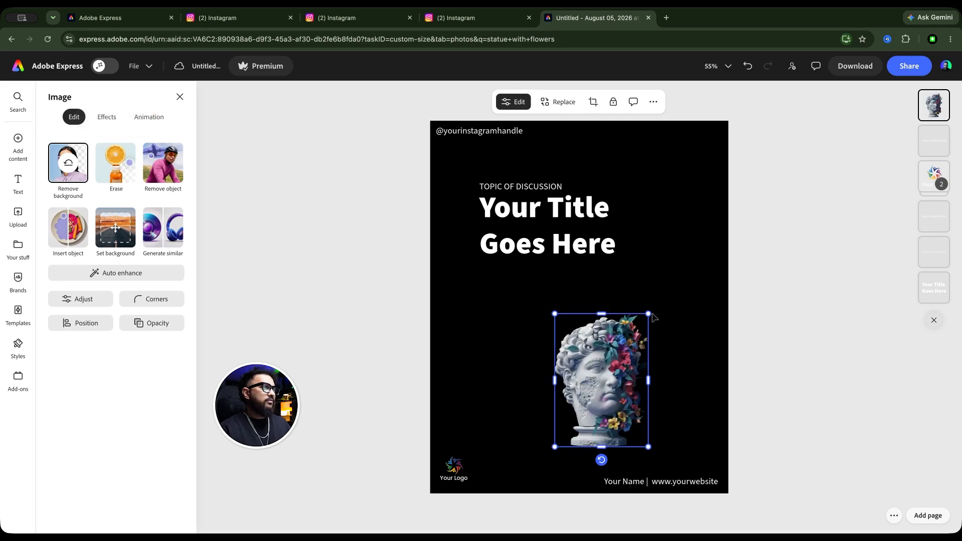
drag(649, 313, 701, 258)
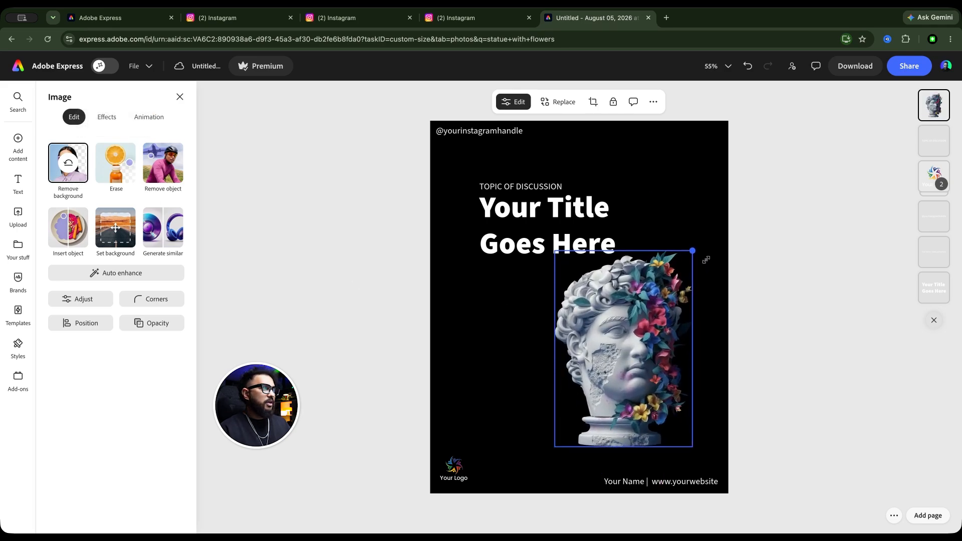
drag(636, 337, 652, 352)
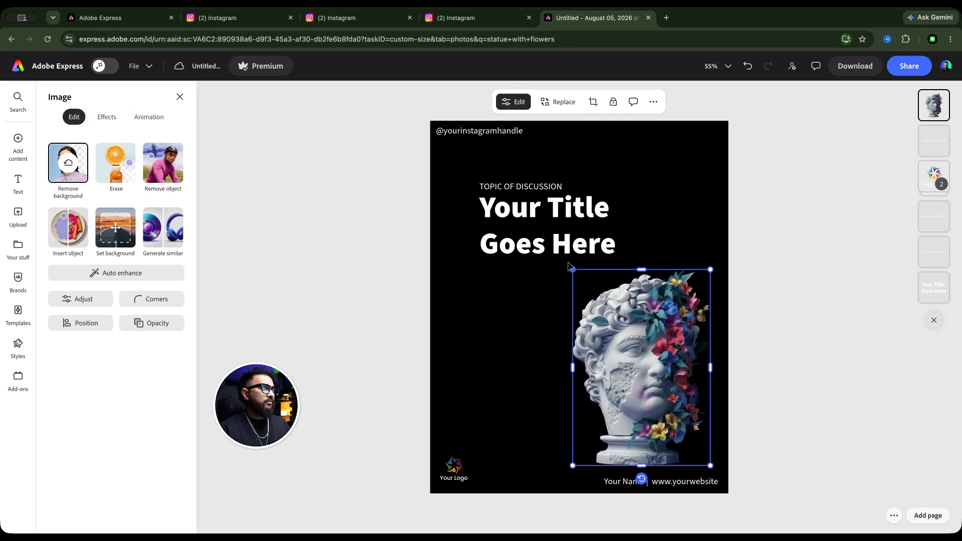
- Enlarge the "Your Title Goes Here" text to size 114 and shift it slightly up and to the left
click(550, 229)
drag(655, 228, 688, 292)
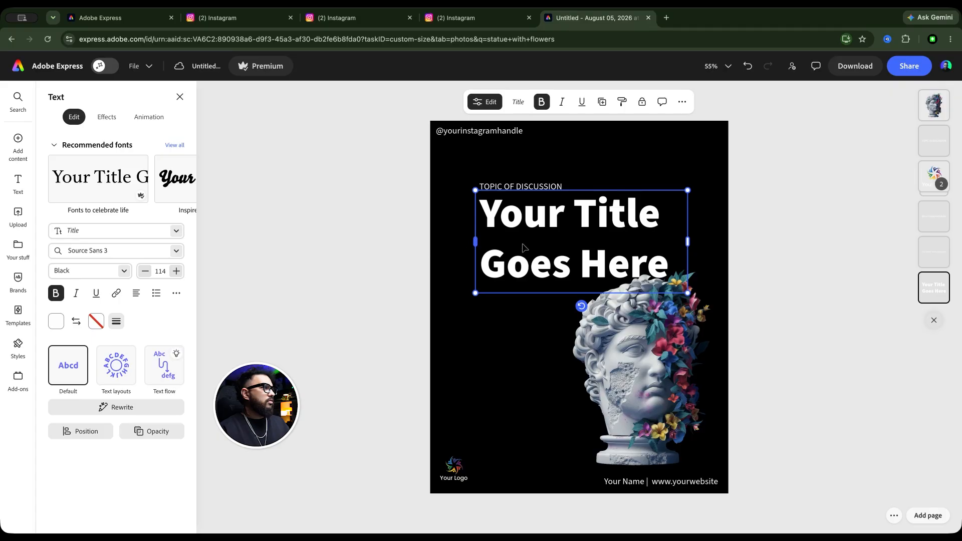
drag(550, 262, 538, 256)
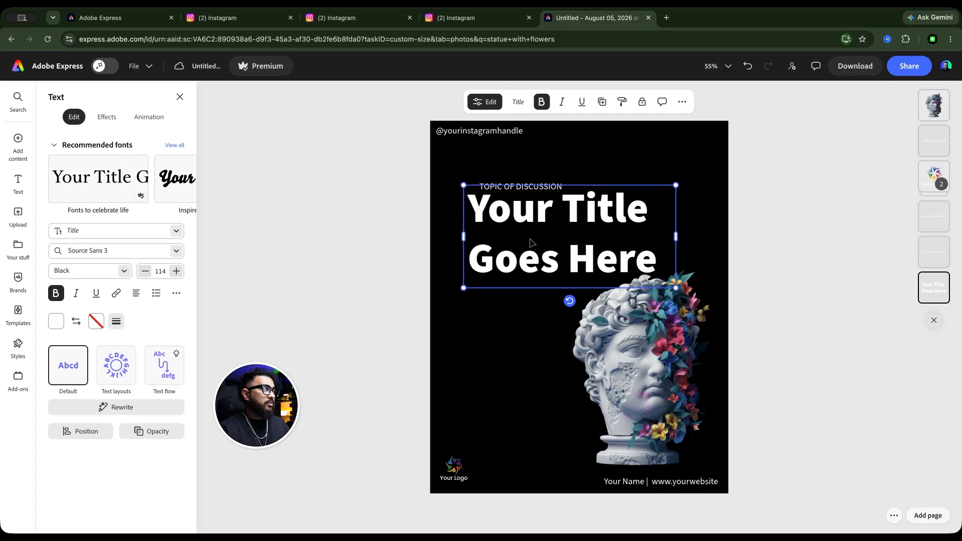
- Reduce the title's line spacing so its two lines sit close together
click(176, 296)
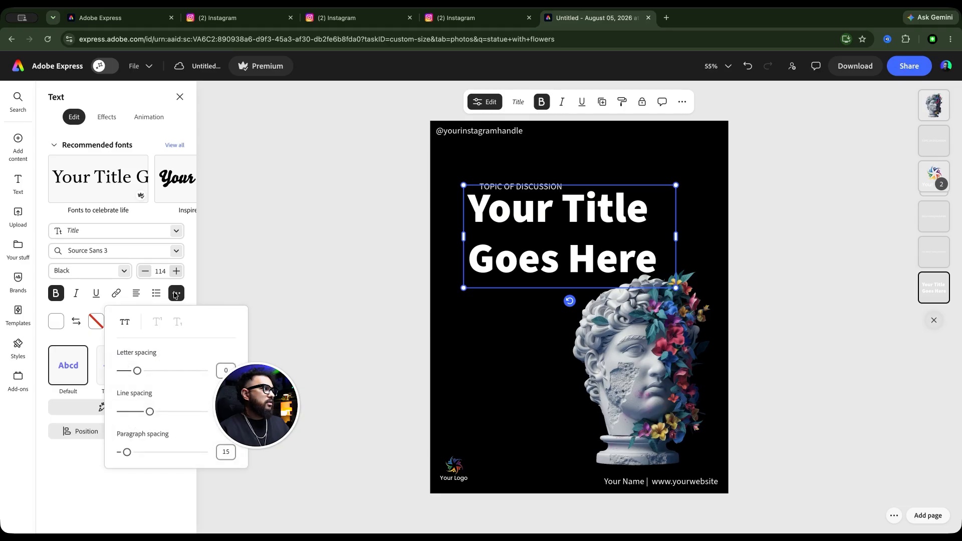
drag(150, 414, 134, 413)
drag(131, 413, 130, 412)
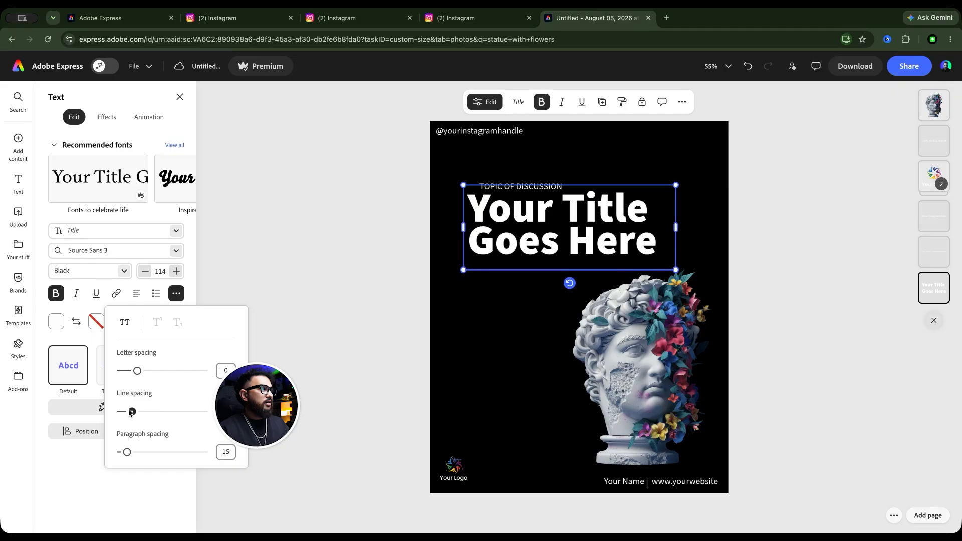
click(348, 228)
- Move the "TOPIC OF DISCUSSION" text left to align with the enlarged title's left edge
click(348, 229)
drag(510, 186, 498, 186)
click(320, 192)
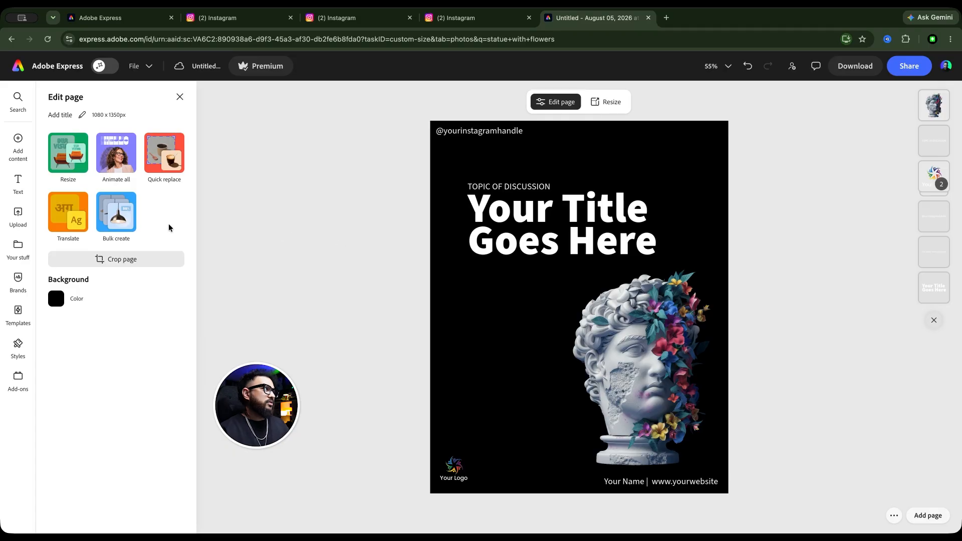
- Search the design elements for "arrow" and add the straight right-pointing arrow shape to the page
mouse_move(16, 157)
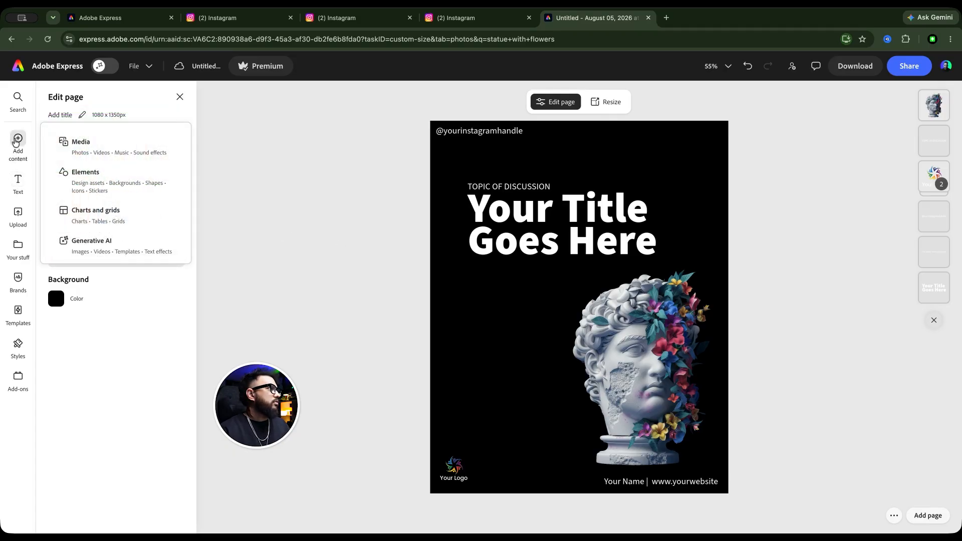
click(86, 180)
click(103, 141)
text(arrow)
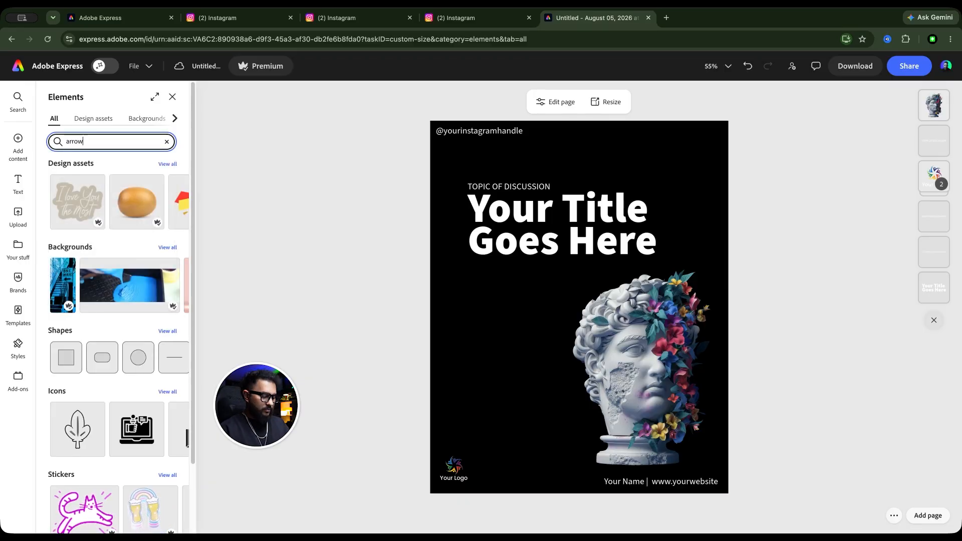
key(Return)
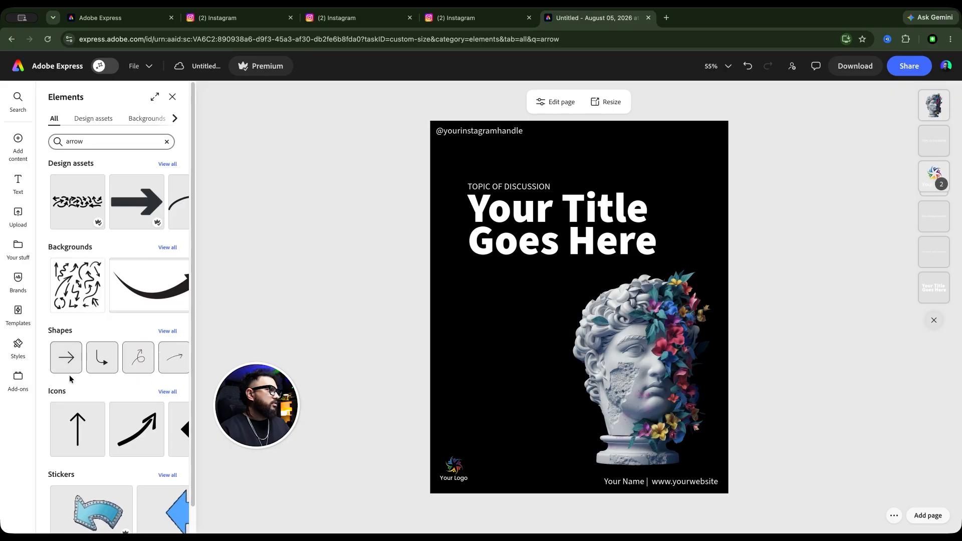
click(69, 357)
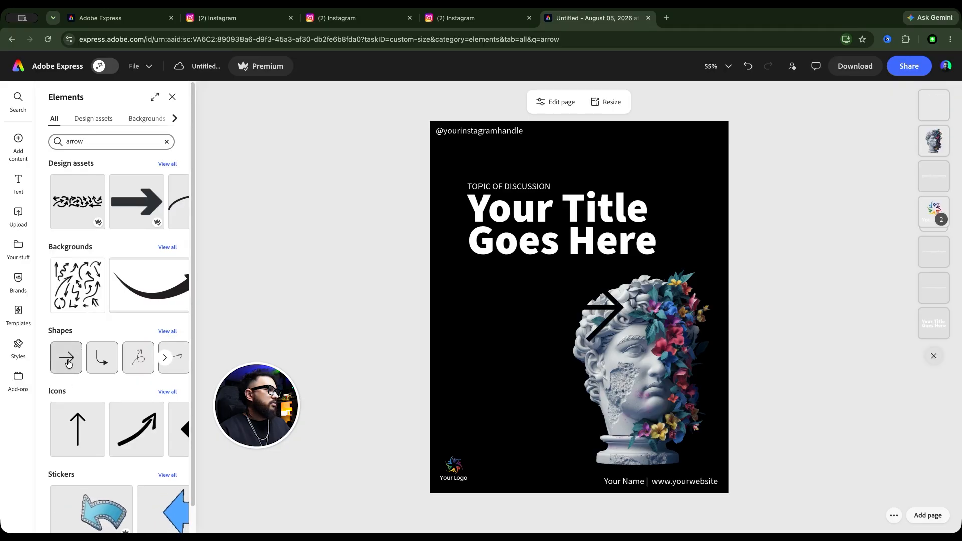
- Change the arrow's border color to white
click(595, 309)
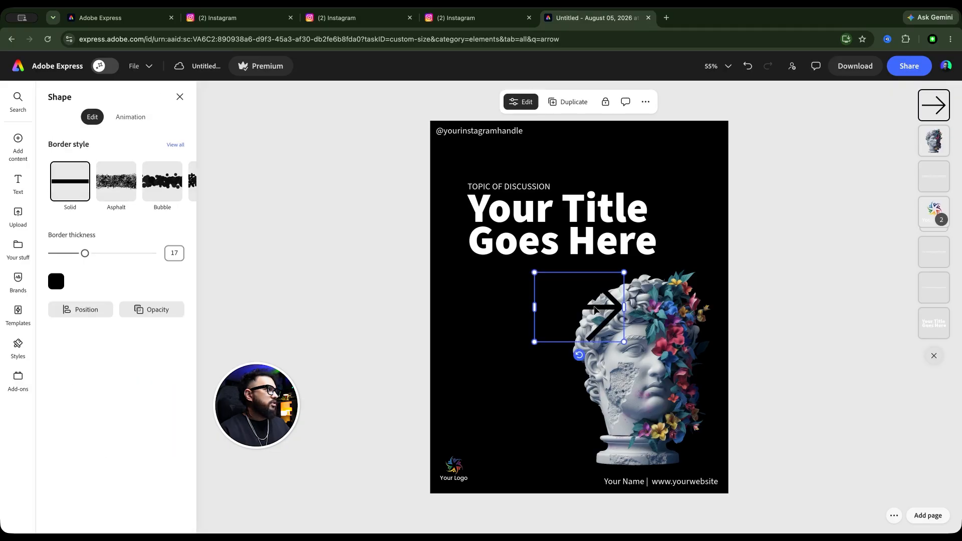
click(57, 282)
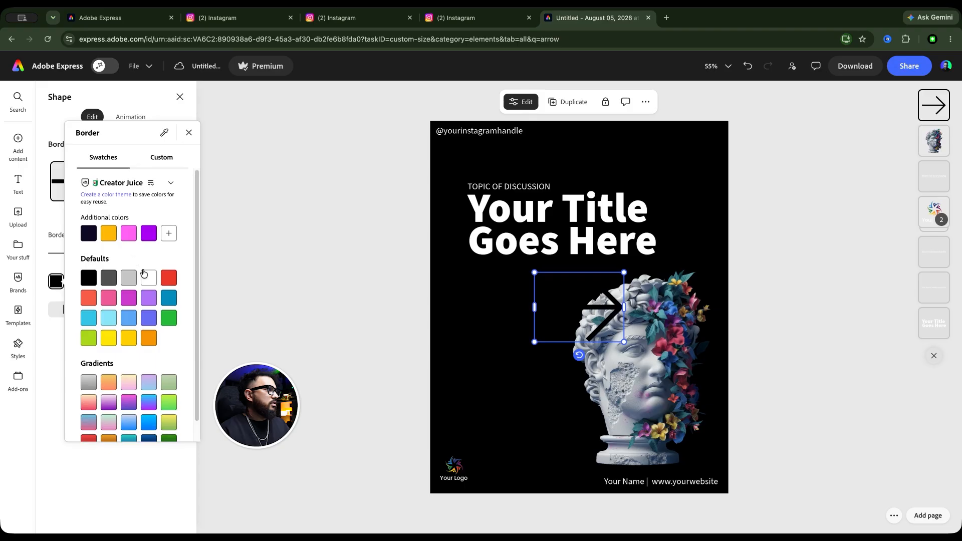
click(52, 277)
click(55, 281)
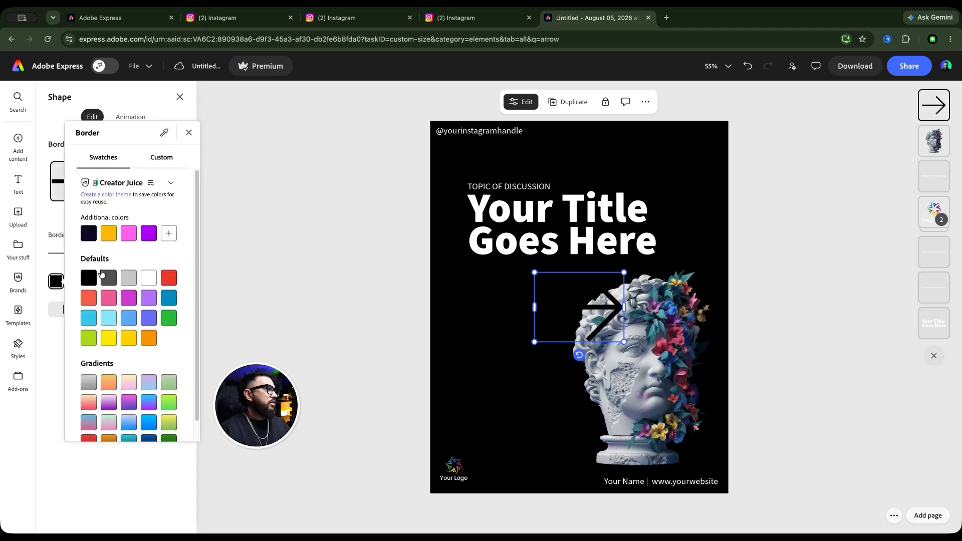
click(149, 278)
click(316, 290)
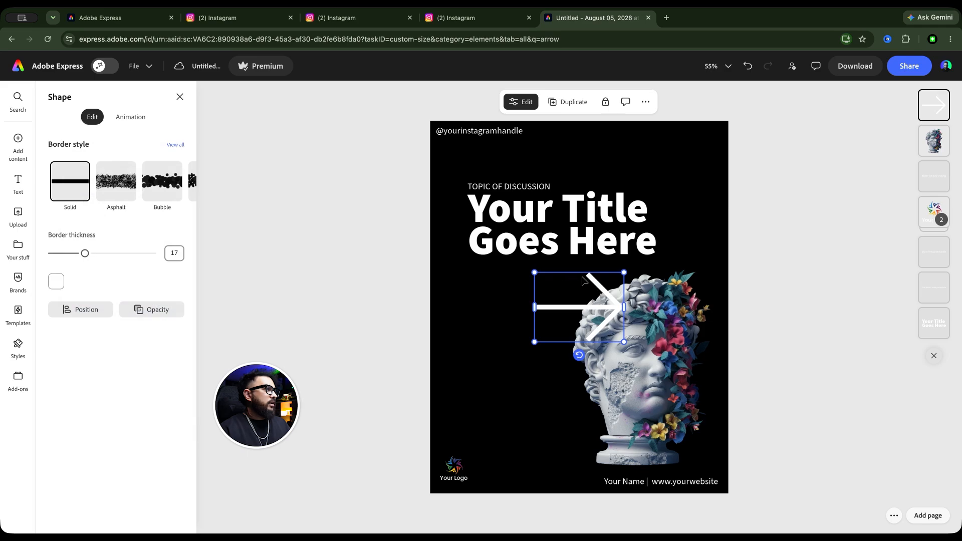
- Shrink the arrow to about half its size and place it just below the title near its left edge
drag(623, 272, 496, 286)
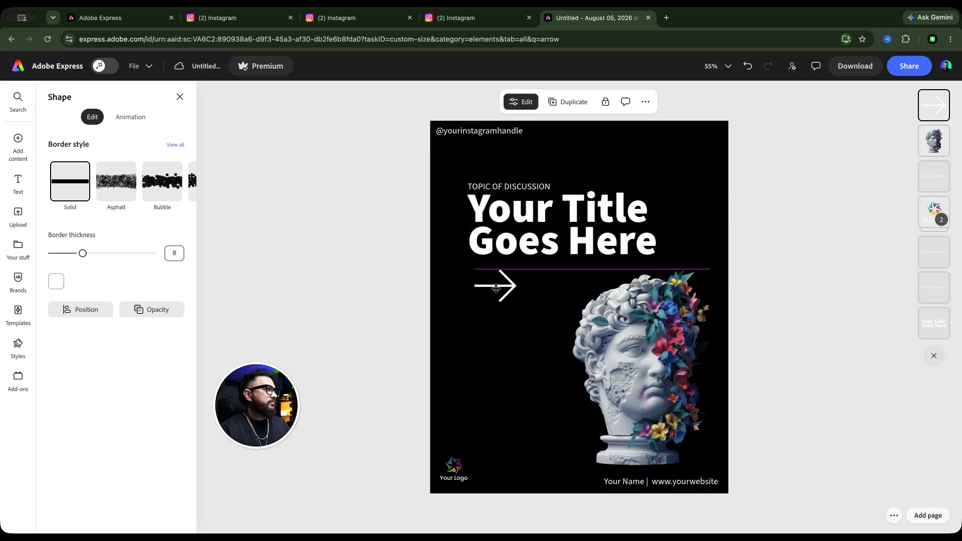
click(356, 272)
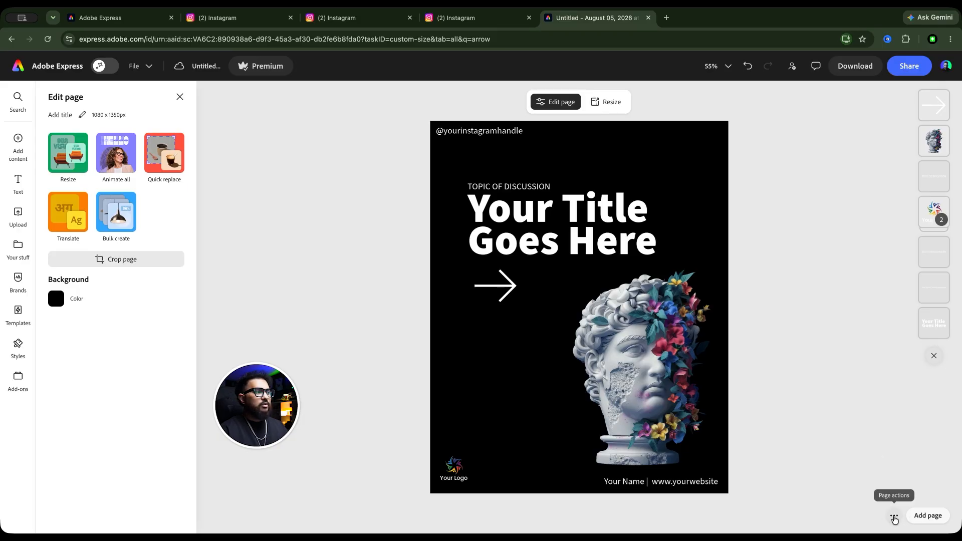
- Add a second page of the same size to the design
click(924, 516)
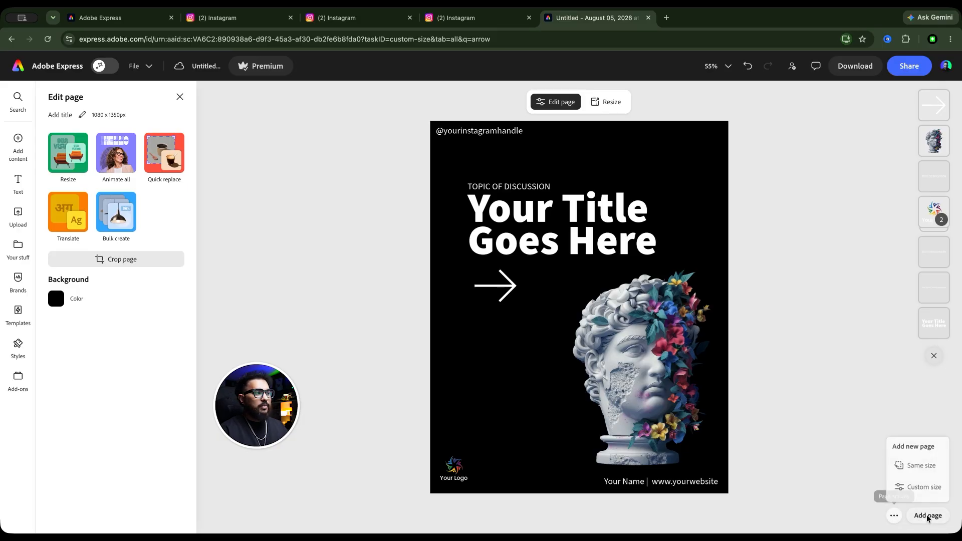
click(920, 467)
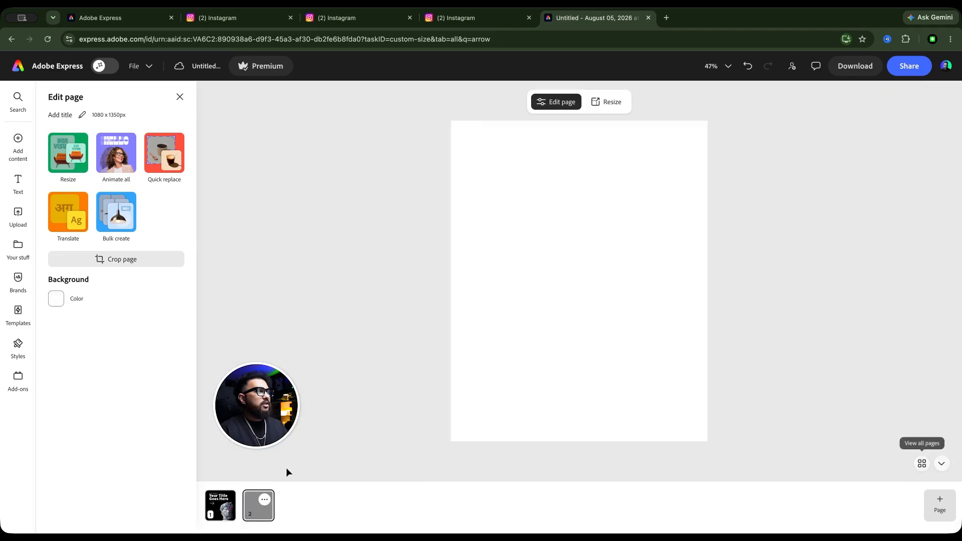
- Copy the logo group, website line and Instagram handle from page one onto page two
click(221, 505)
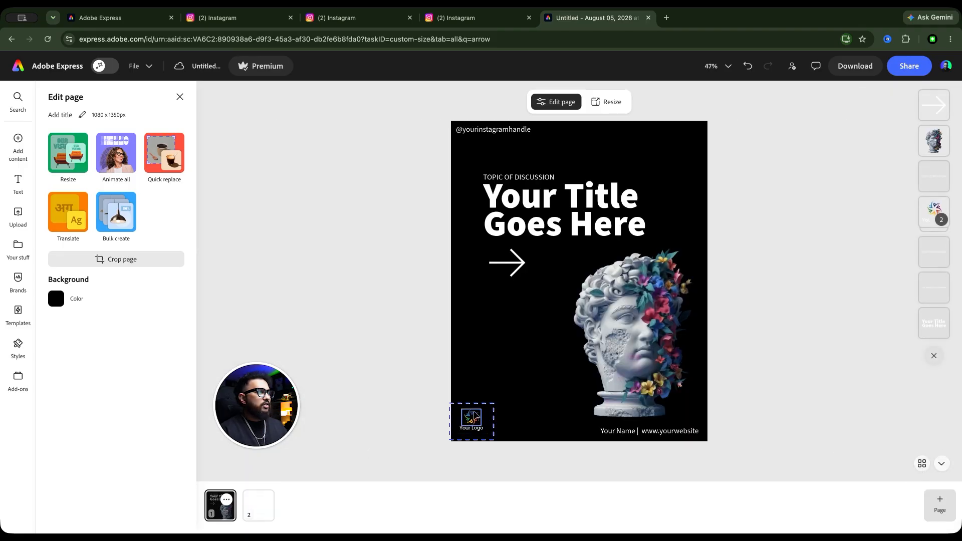
click(489, 410)
shift+click(651, 431)
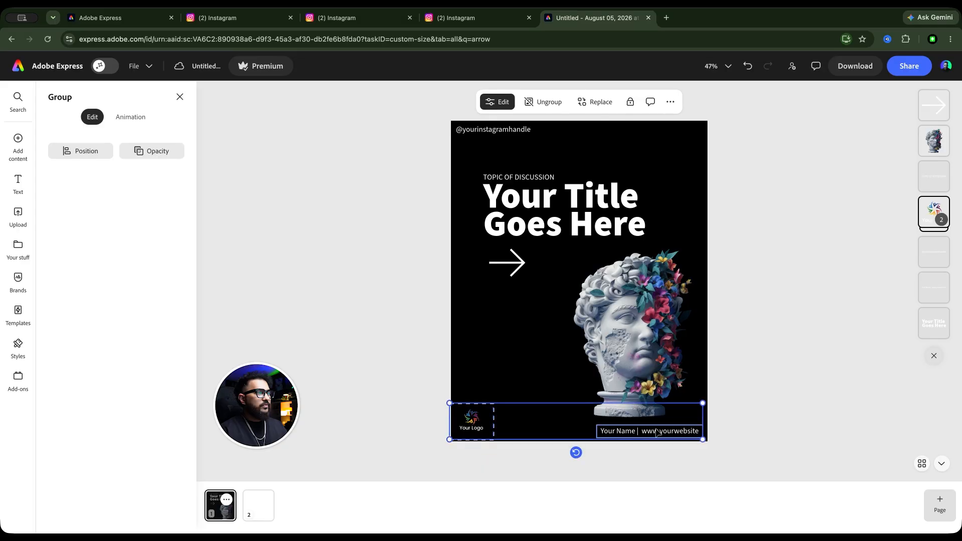
shift+click(495, 128)
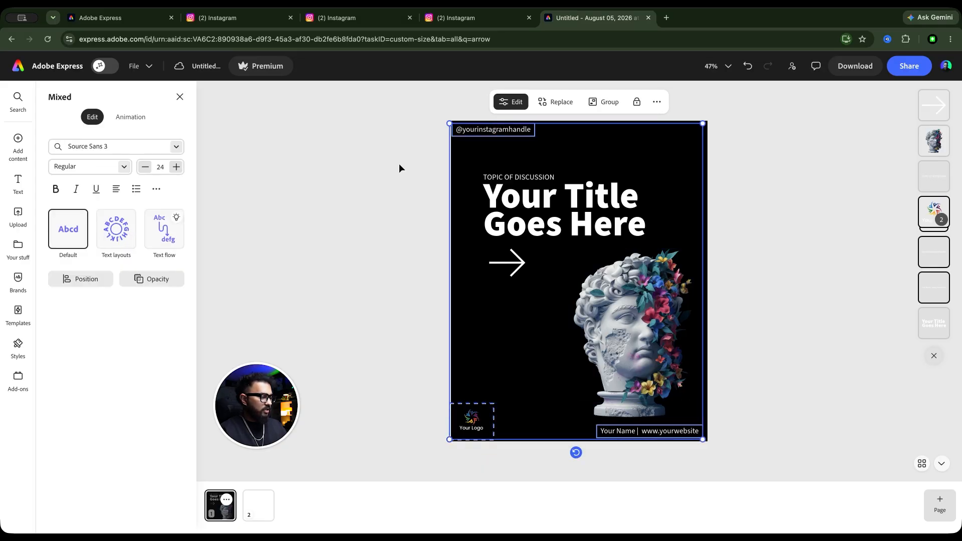
click(258, 505)
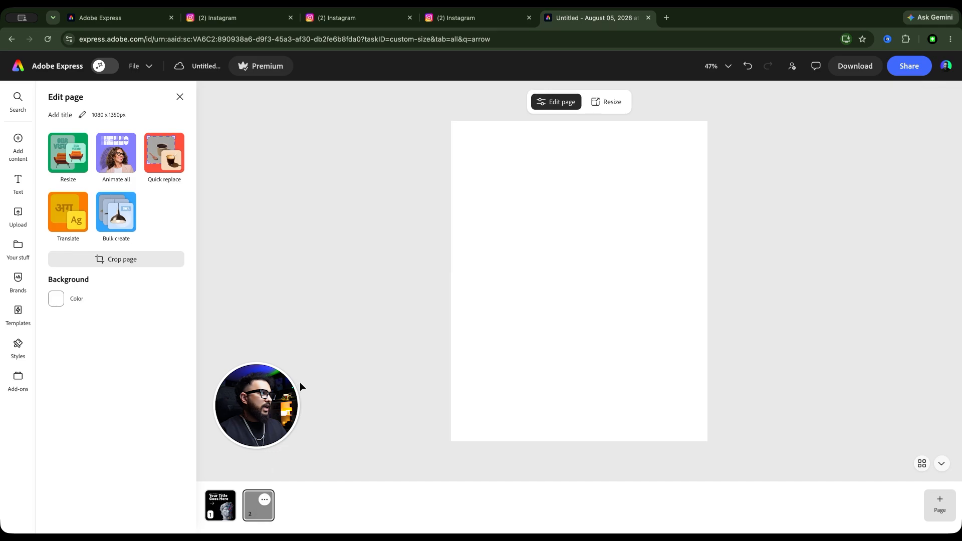
key(super+v)
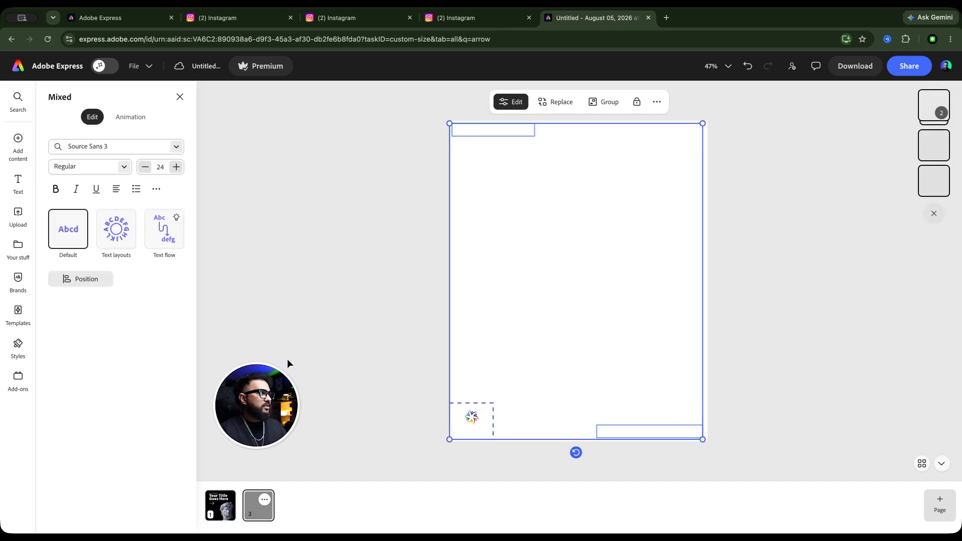
- Set page two's background color to black
click(330, 278)
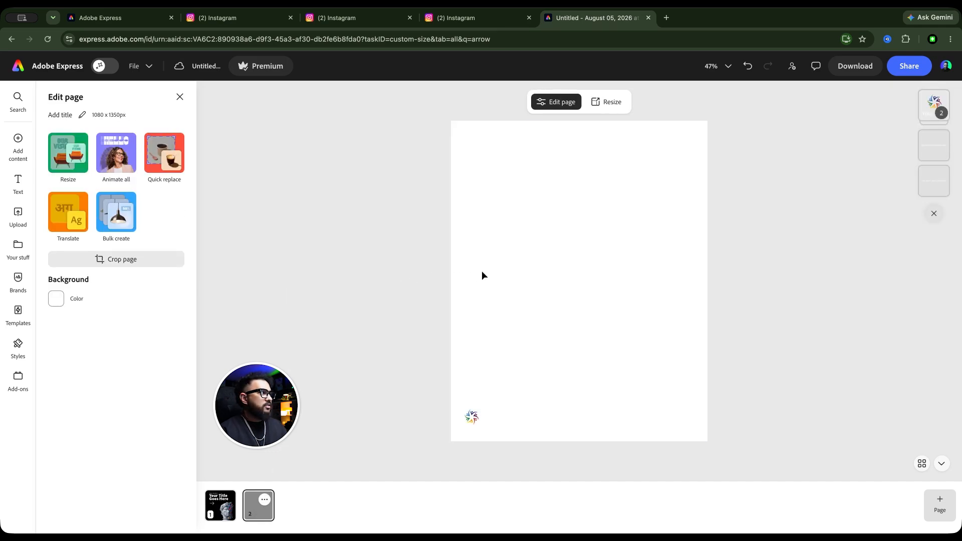
click(57, 299)
click(92, 250)
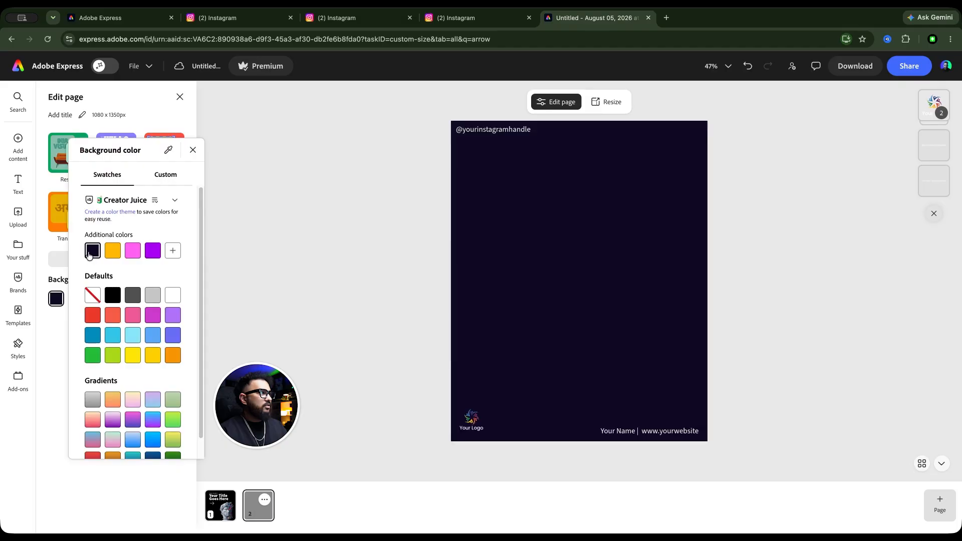
click(113, 295)
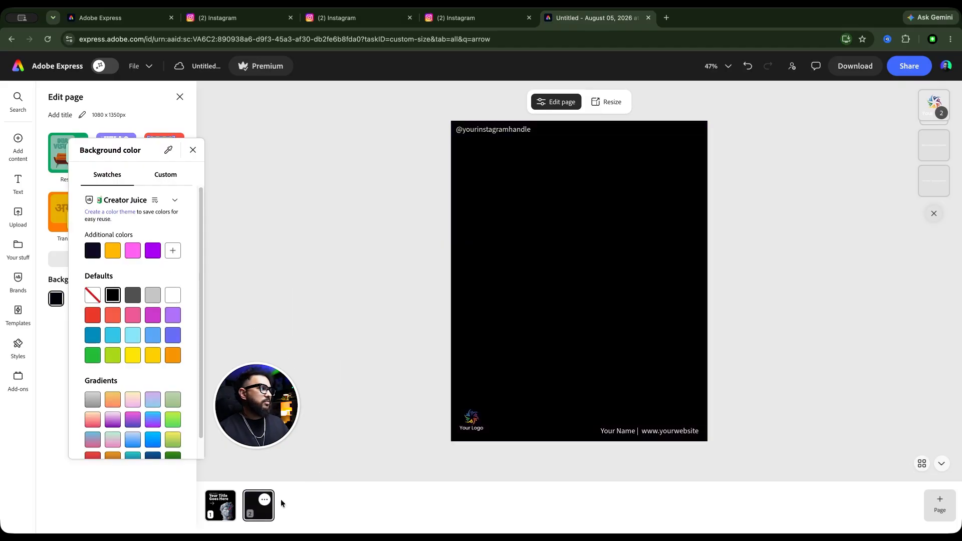
key(Escape)
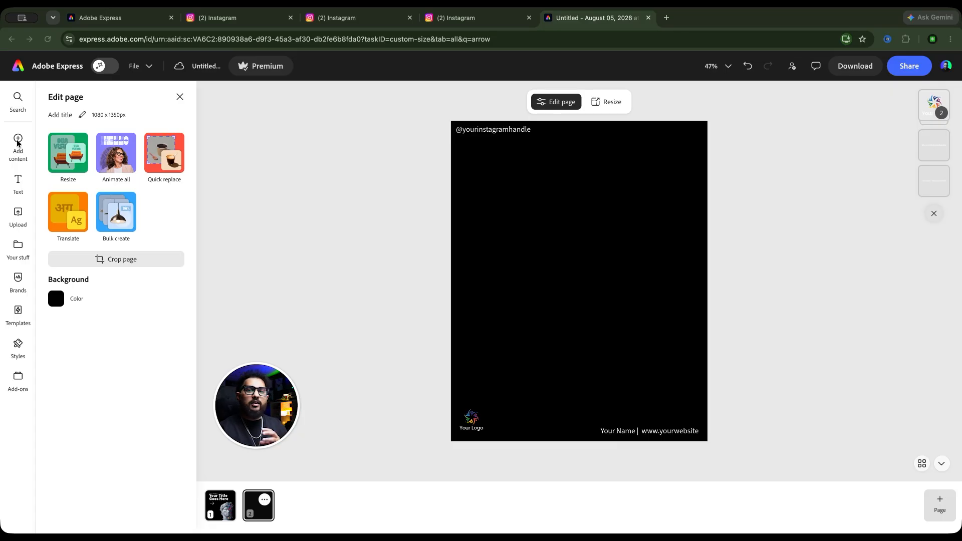
- Add a Body-style label reading "1. STEP ONE" at size 36 near the upper left of page two
click(16, 186)
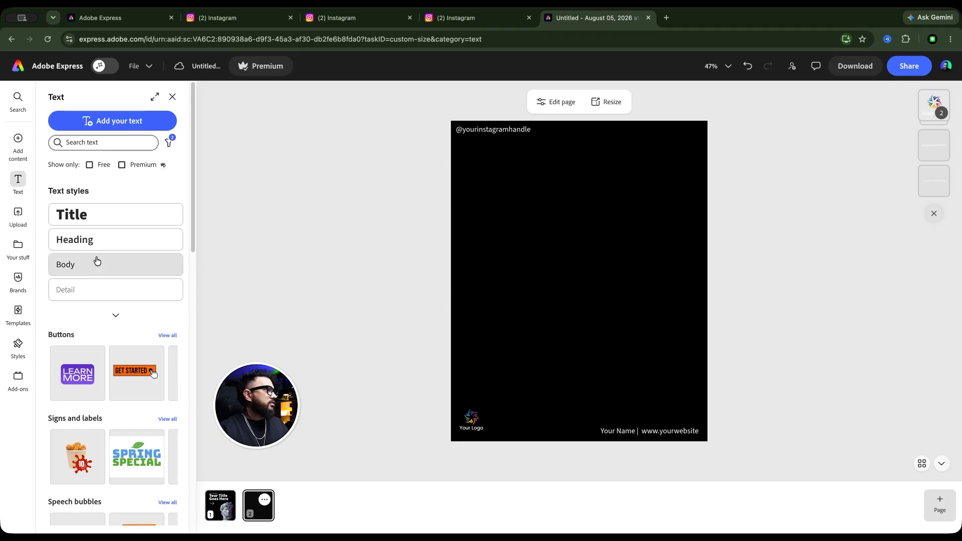
click(98, 261)
text(1)
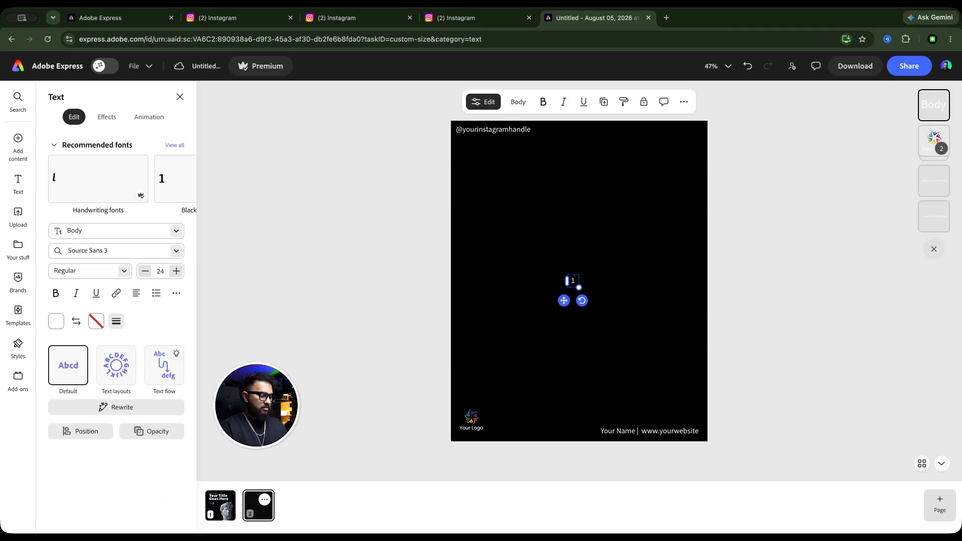
text(. STEP ONE)
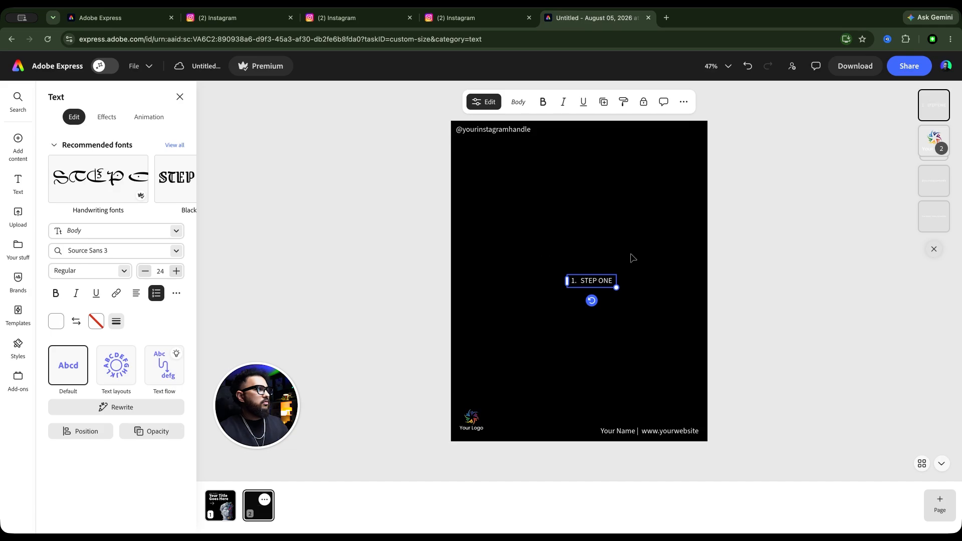
drag(603, 284, 523, 175)
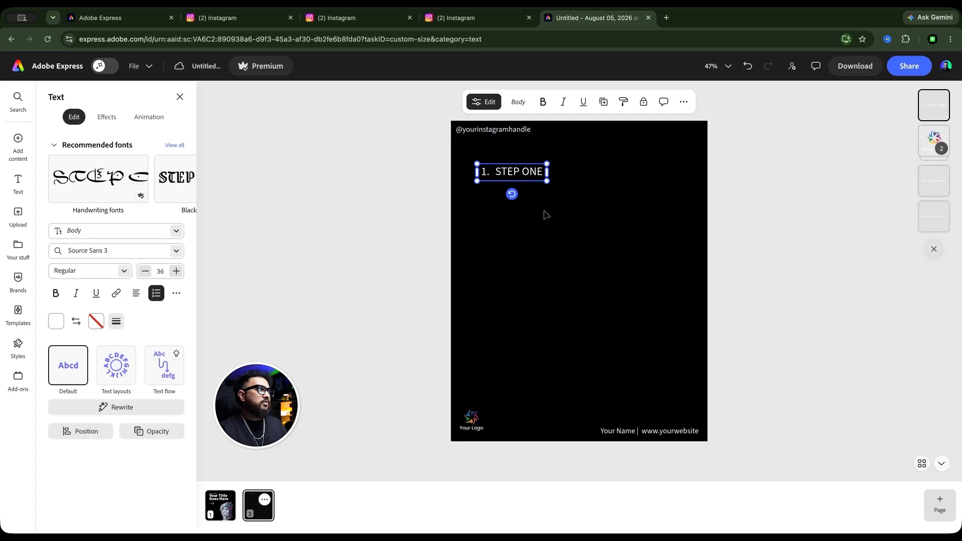
click(529, 216)
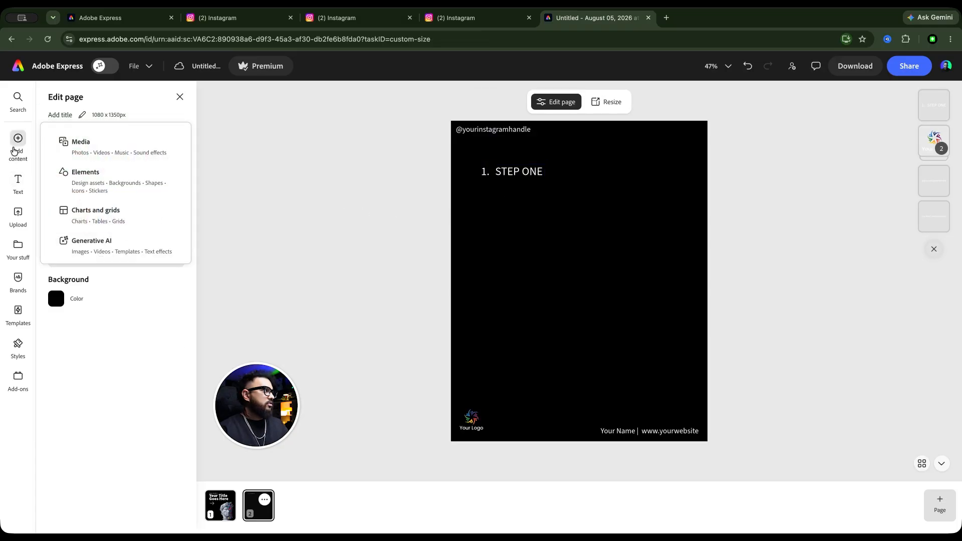
- Add a Heading-style text box at size 104 on page two and enter "Cool, Punchy HEading."
click(19, 180)
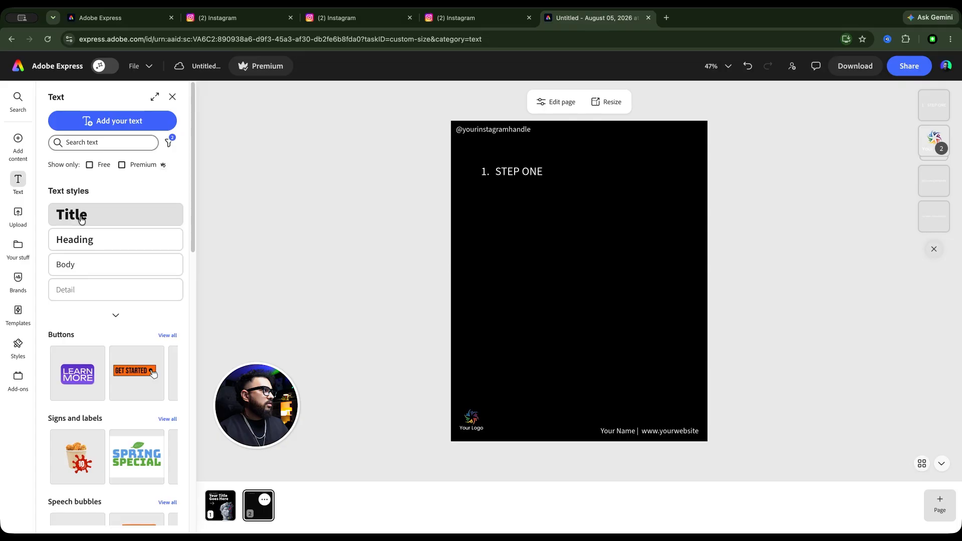
click(83, 240)
drag(607, 291, 679, 314)
double_click(613, 287)
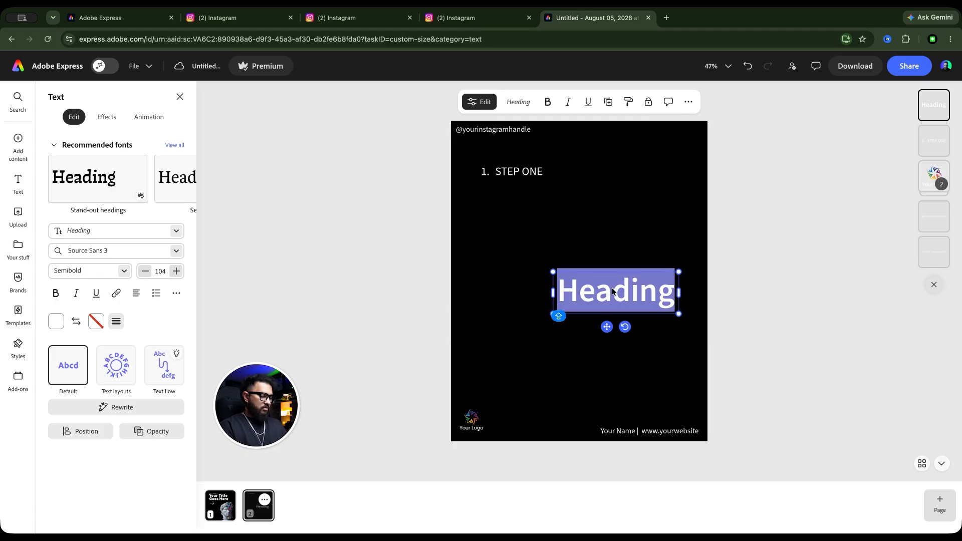
text(Coolk)
key(BackSpace)
text(, Punchy )
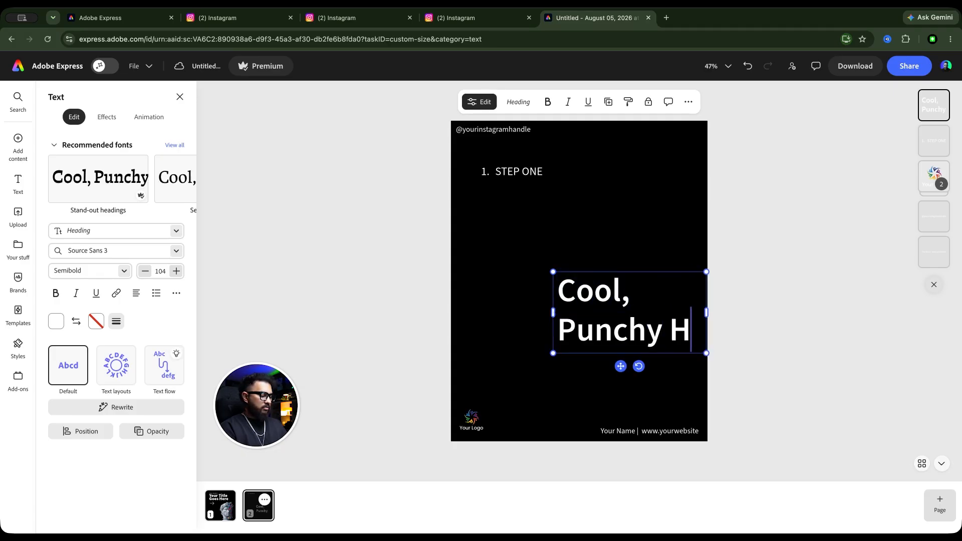
text(HEading.)
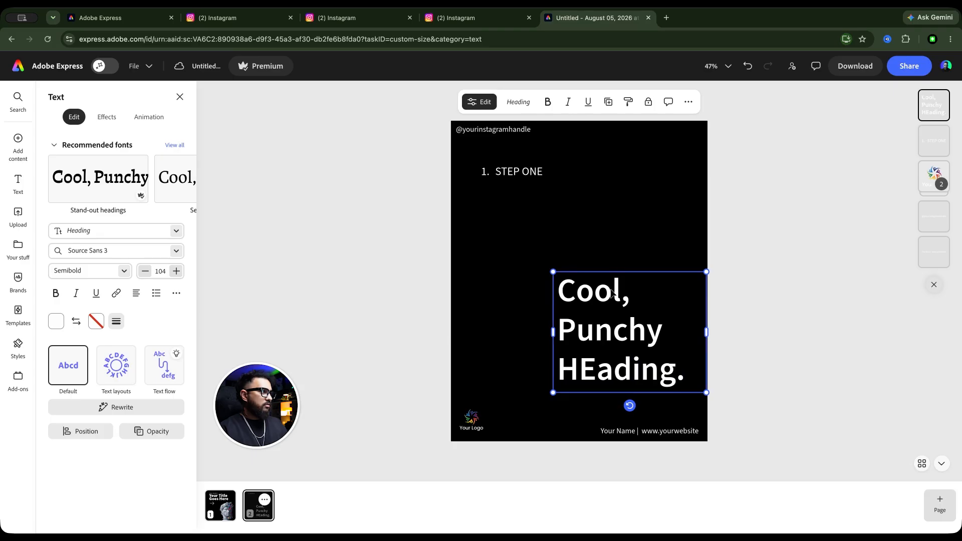
- Correct the second letter of the heading's last word to a lowercase "e" so it reads "Heading."
double_click(590, 360)
click(594, 365)
double_click(594, 366)
click(595, 366)
key(BackSpace)
text(e)
- Place the heading directly below the "STEP ONE" label and tighten its line spacing
drag(608, 331, 524, 236)
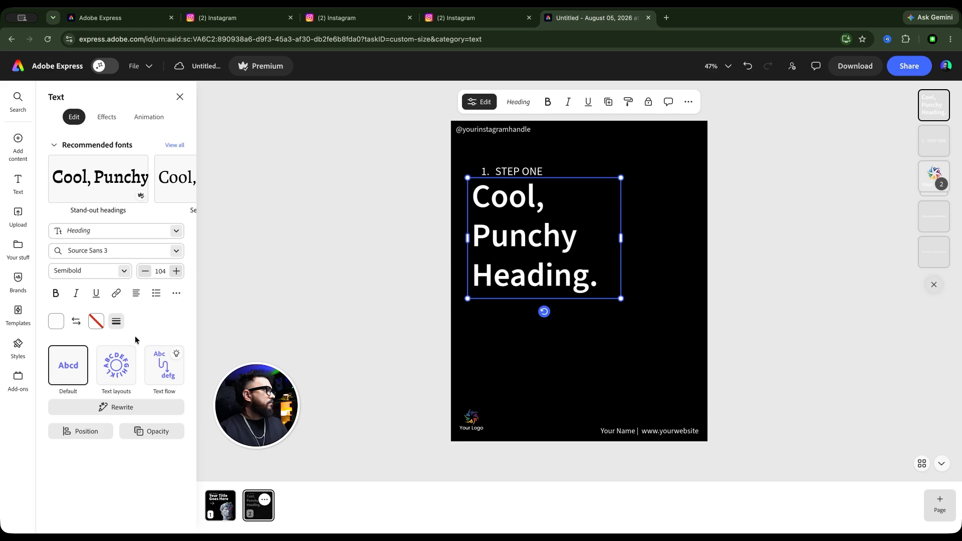
click(177, 294)
drag(151, 411, 133, 411)
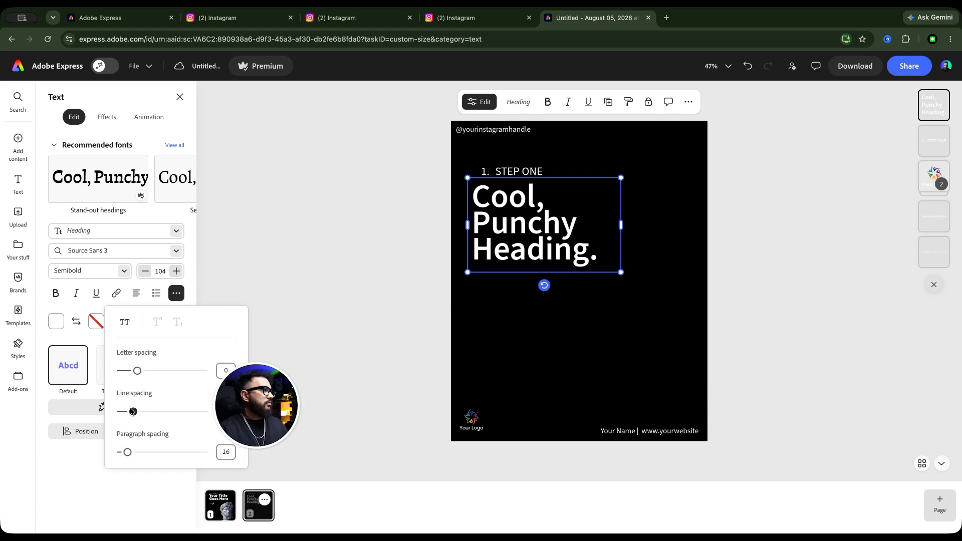
click(236, 251)
click(563, 340)
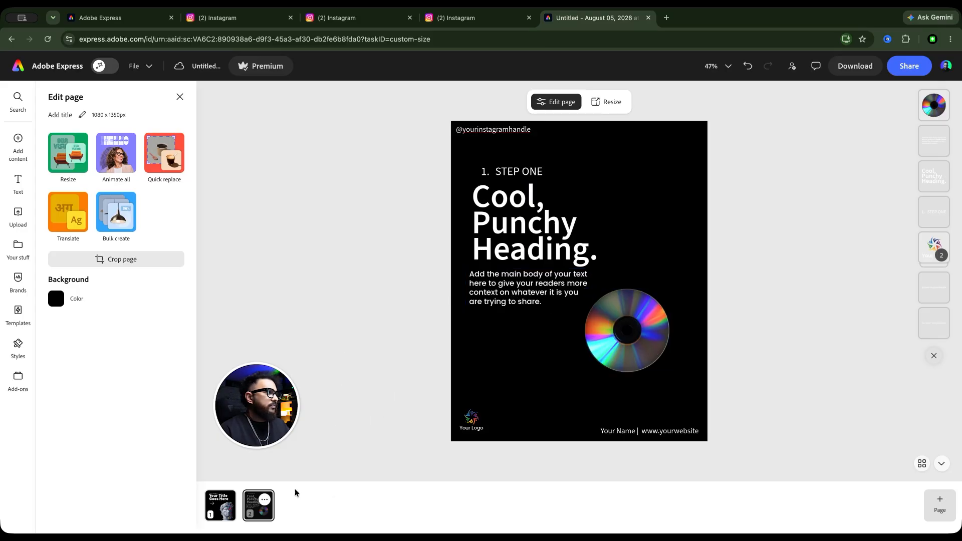
- Duplicate page two and open the copy as page three
click(265, 500)
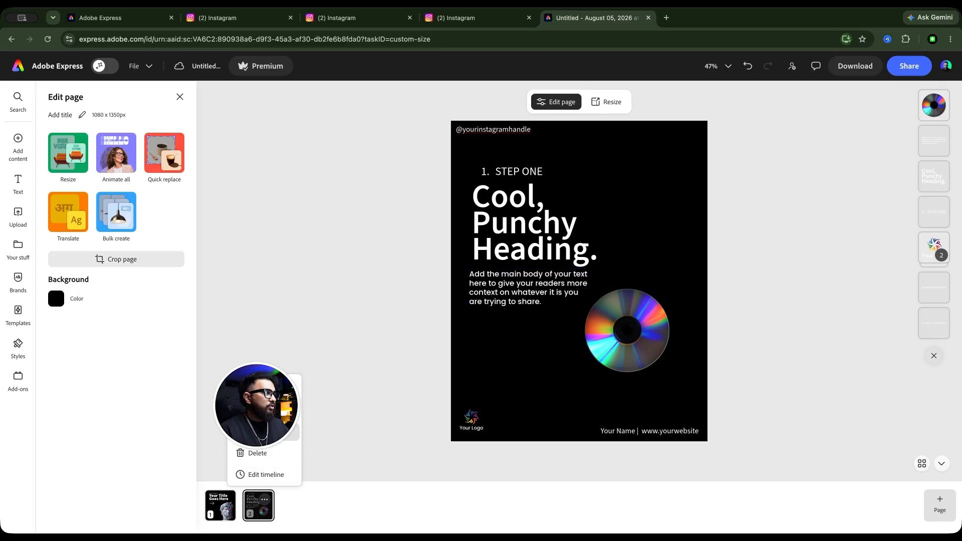
click(265, 432)
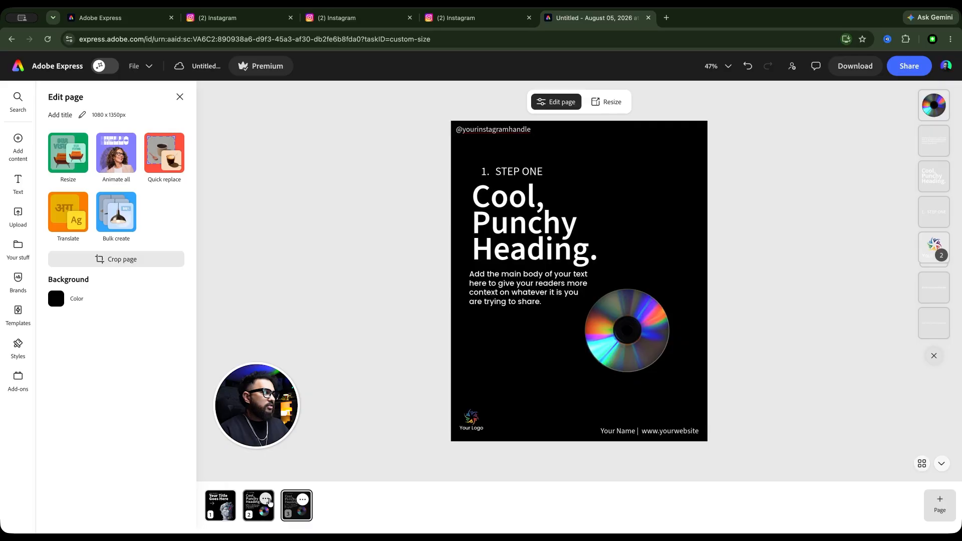
click(297, 504)
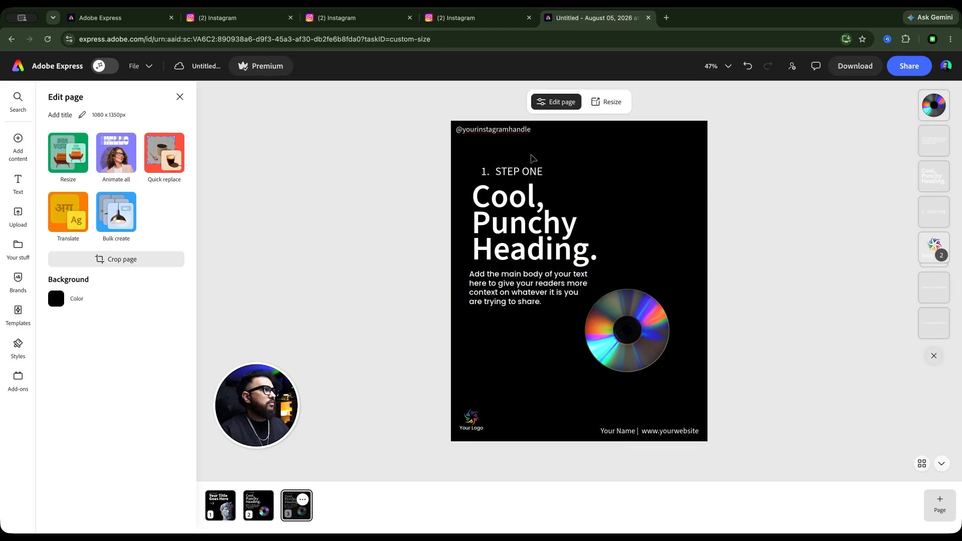
- Replace the step label on page three with "2. Step Two"
click(519, 172)
double_click(530, 172)
key(ctrl+a)
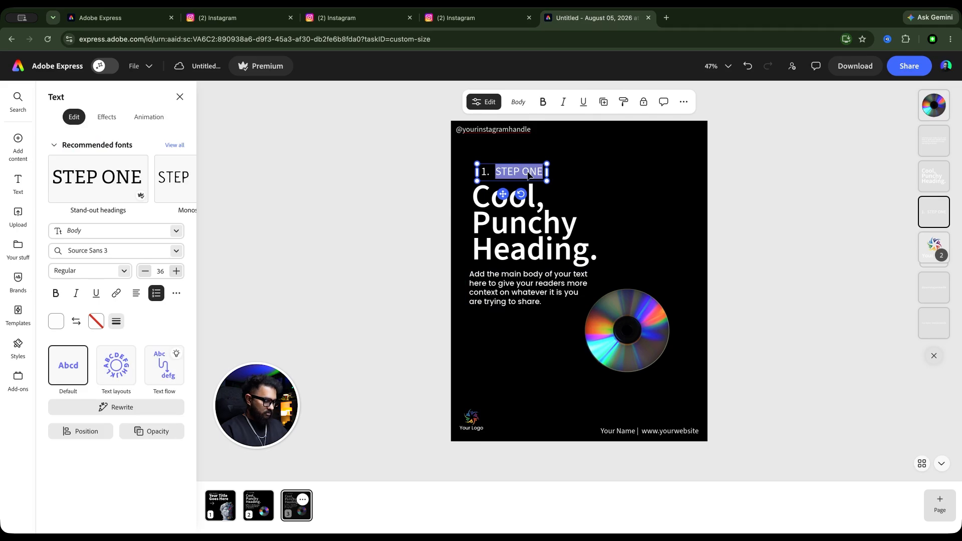
key(BackSpace)
key(BackSpace)
text(2. S)
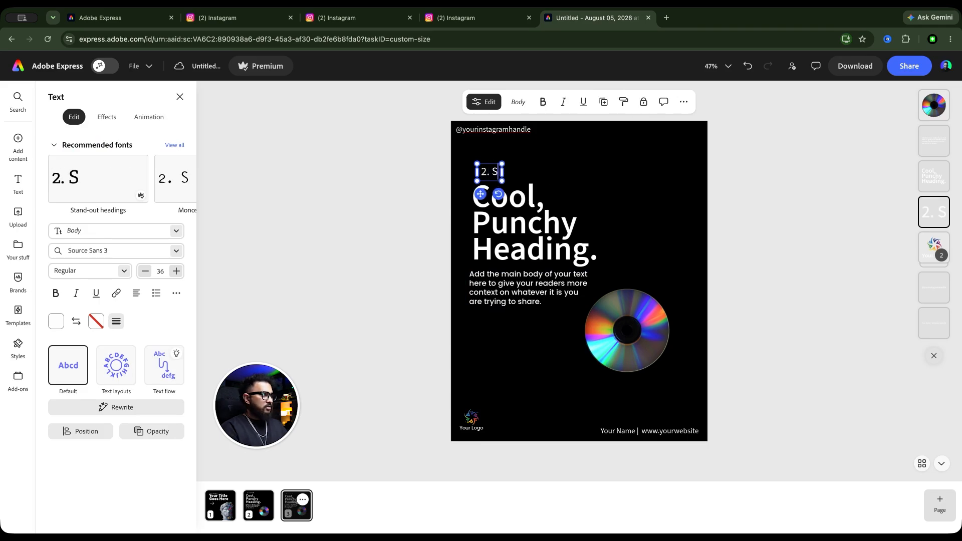
text(tep Two)
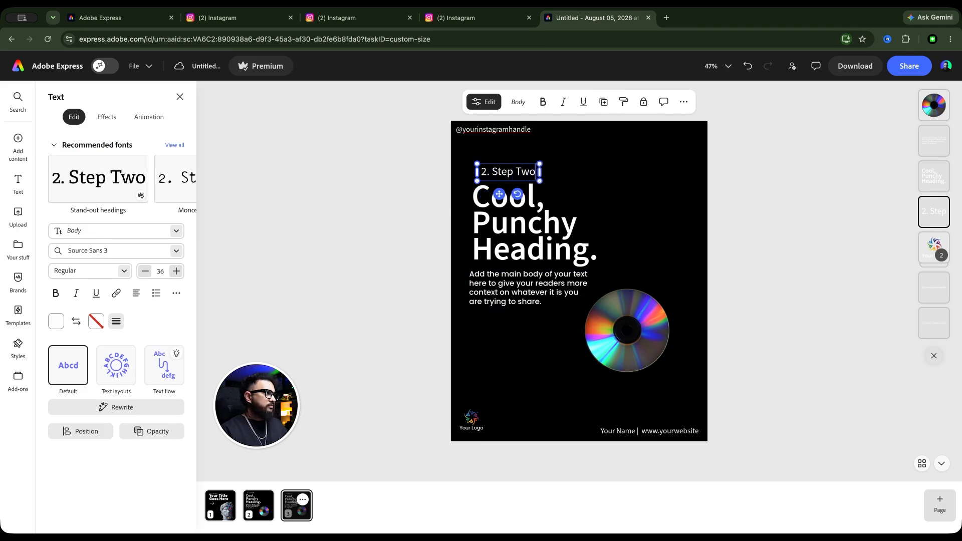
click(841, 223)
- Widen page three's heading to fit two lines, and move the body text lower and widen it to two lines
click(540, 246)
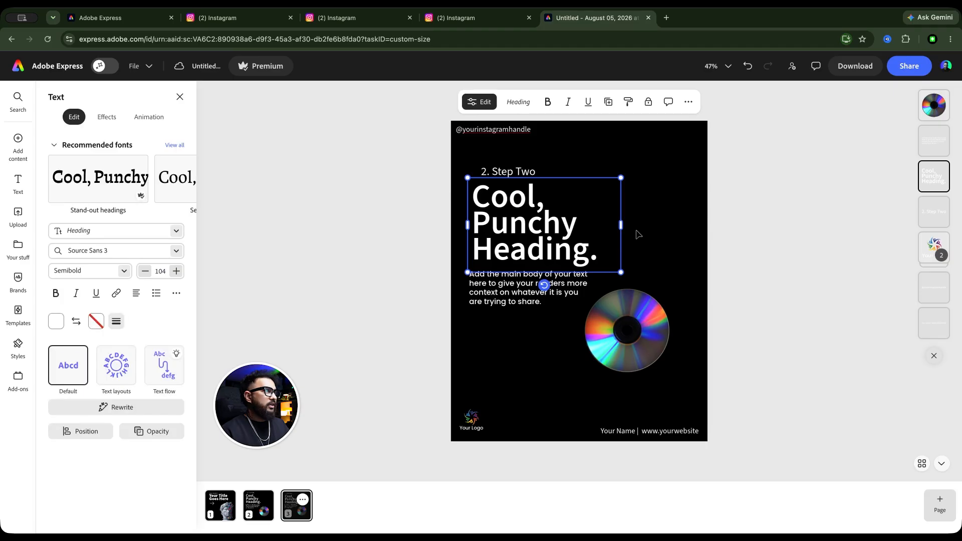
drag(622, 226, 682, 223)
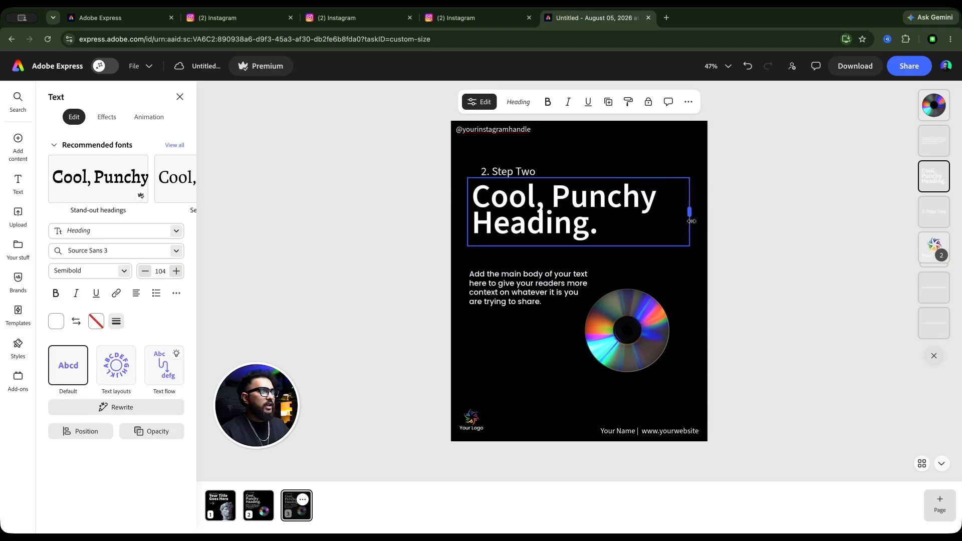
click(506, 283)
drag(506, 283, 508, 367)
drag(591, 373, 696, 374)
- Move the disc image to the horizontal center of page three, between the heading and the body text
drag(645, 332, 596, 297)
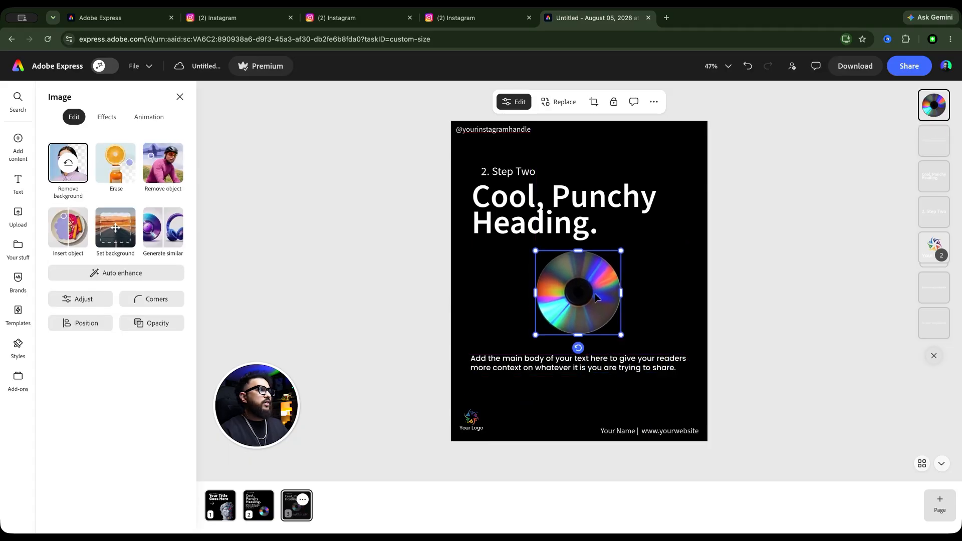
click(845, 294)
click(258, 521)
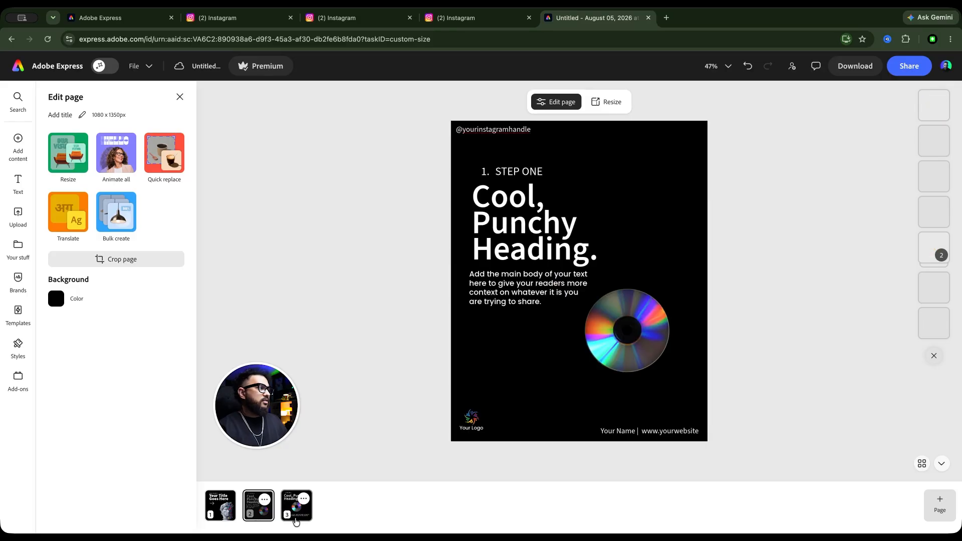
click(298, 519)
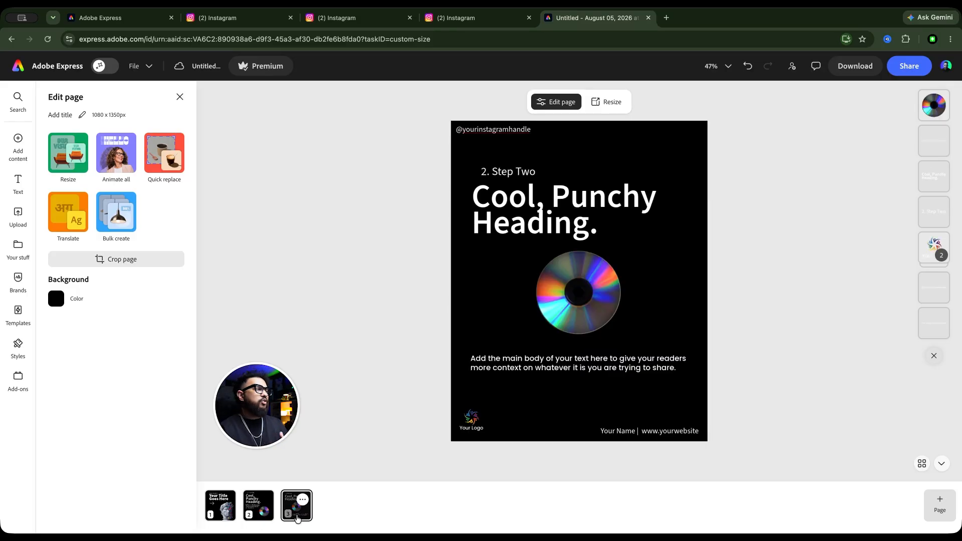
click(266, 521)
click(306, 518)
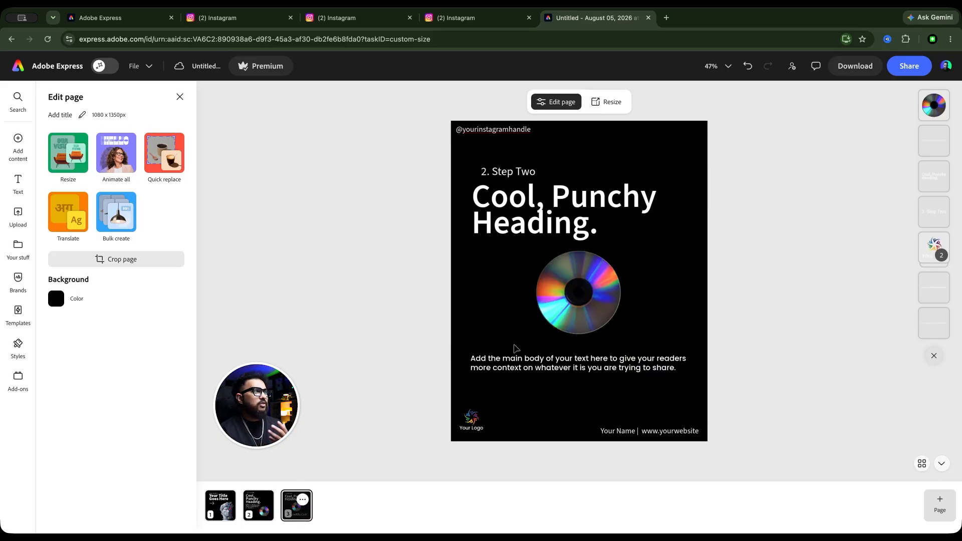
- Delete the disc image from page three
click(588, 297)
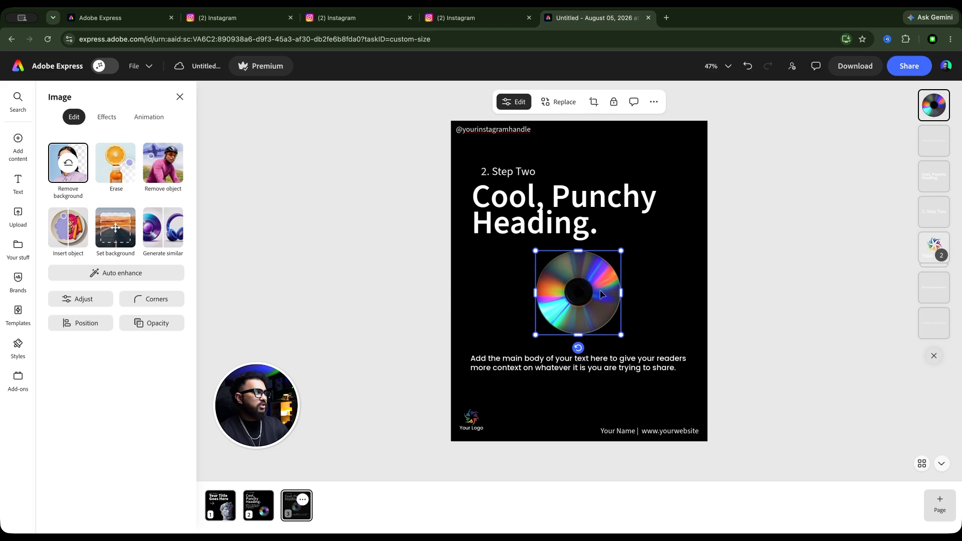
key(Delete)
mouse_move(18, 143)
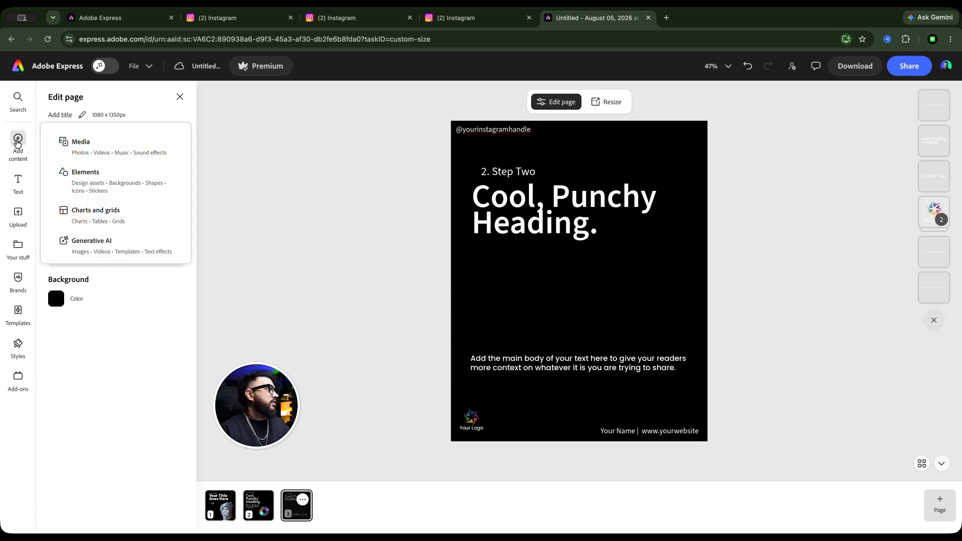
- Search the photo library for "television" and add the retro wooden TV photo with the light blue background to page three
click(88, 146)
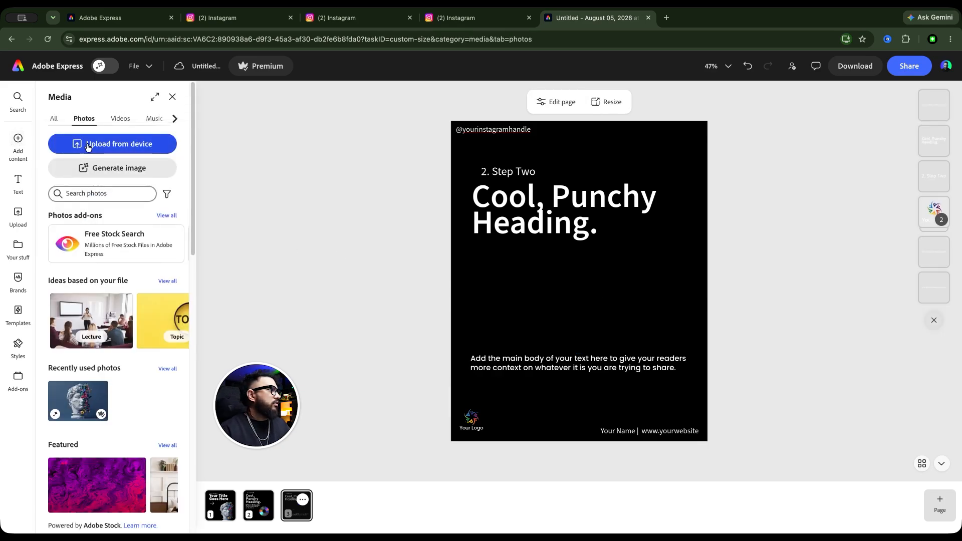
click(113, 193)
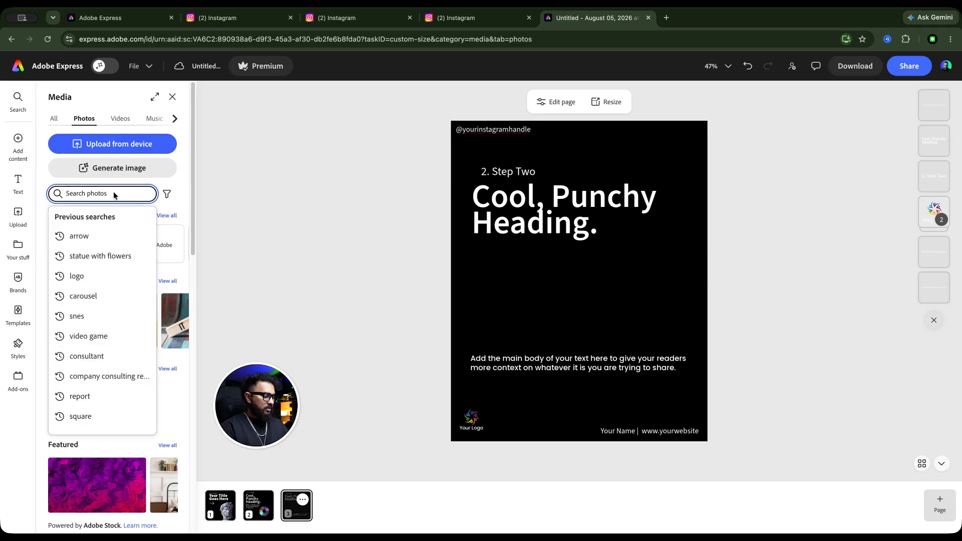
text(television)
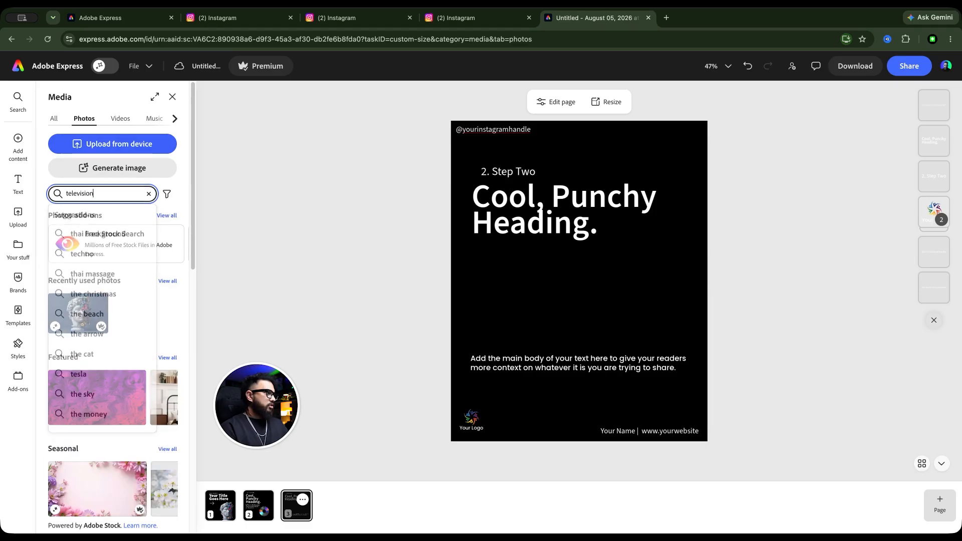
key(Return)
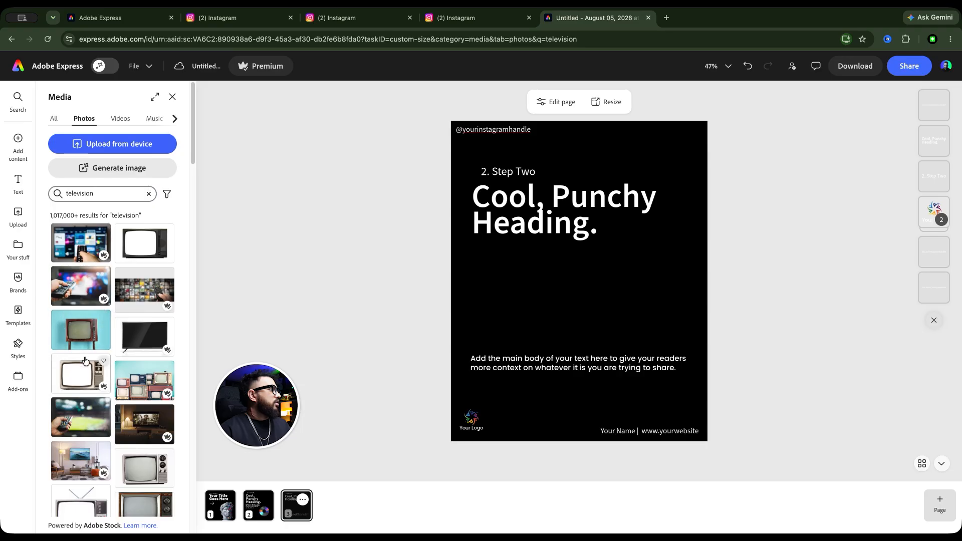
click(87, 331)
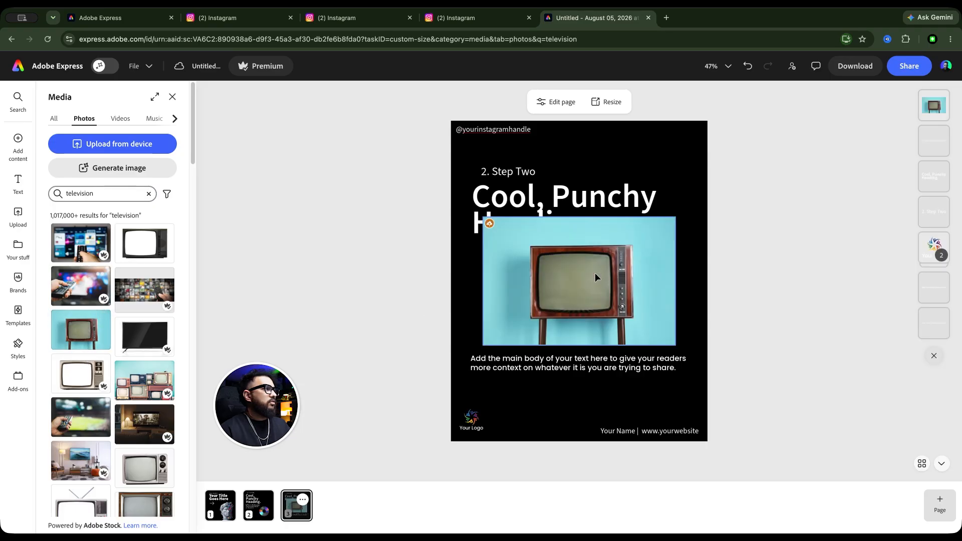
- Crop the television photo's height and fit it between page three's heading and body text, adjusting the body text to sit just below it
drag(563, 362, 561, 383)
drag(570, 293, 569, 312)
drag(579, 238, 581, 262)
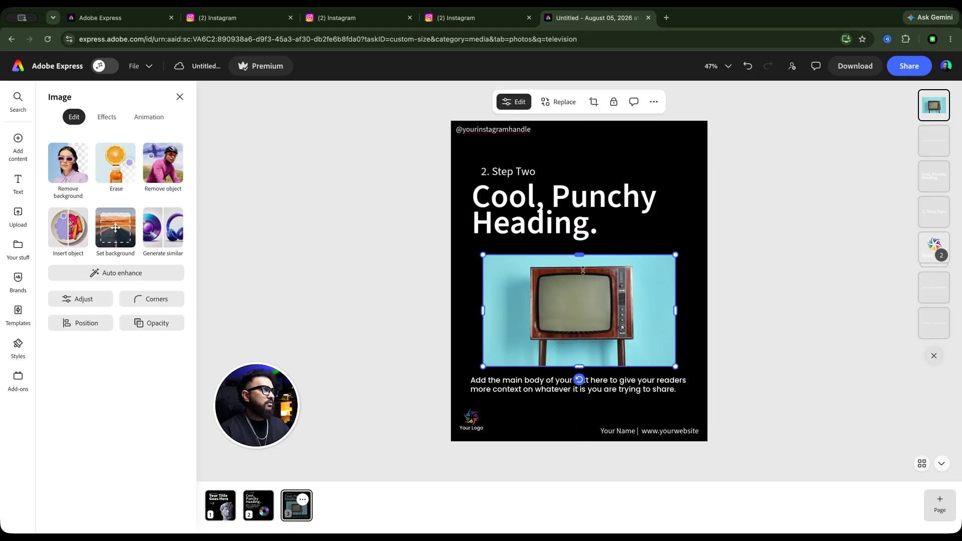
drag(577, 367, 577, 349)
drag(595, 309, 593, 298)
drag(596, 390, 597, 362)
click(780, 342)
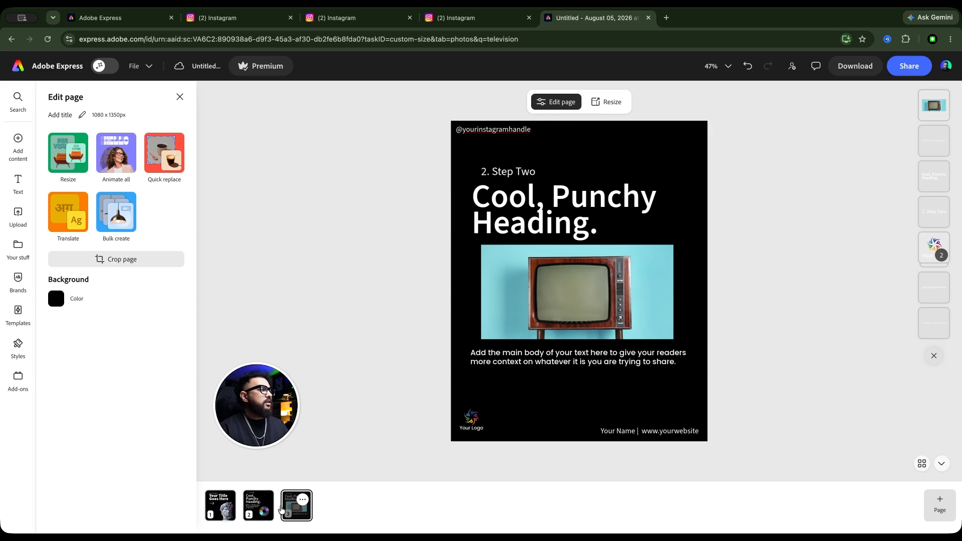
- Move the disc image on page two slightly lower and to the right, clear of the body text
click(221, 505)
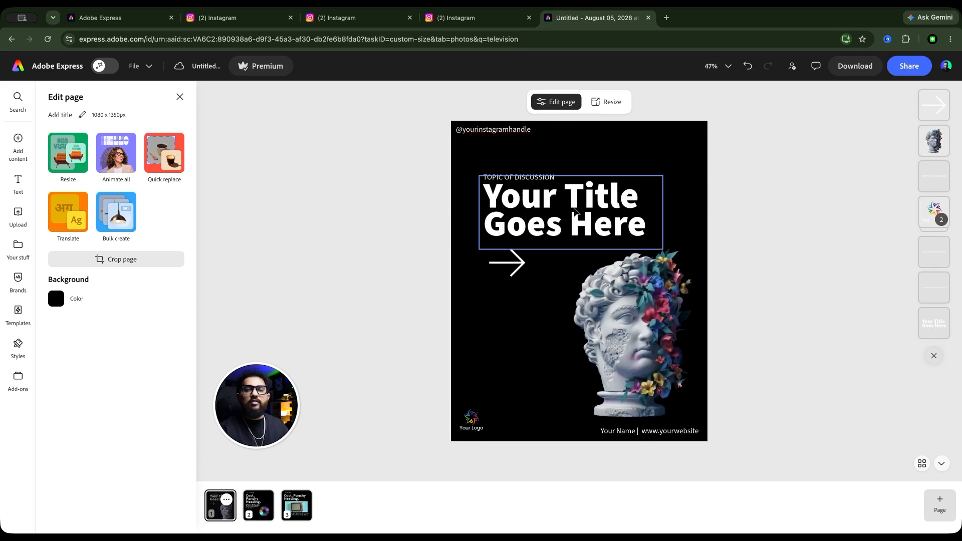
click(261, 520)
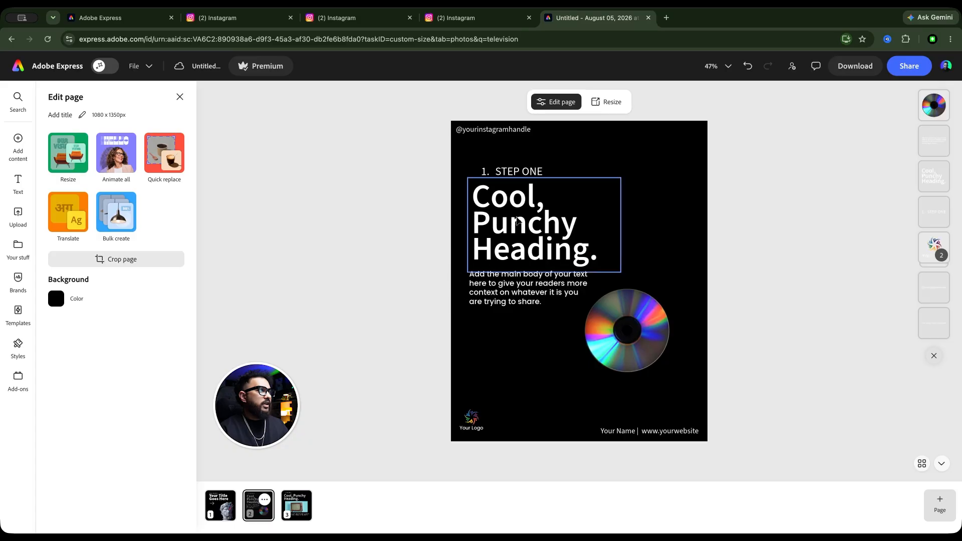
drag(627, 303, 636, 329)
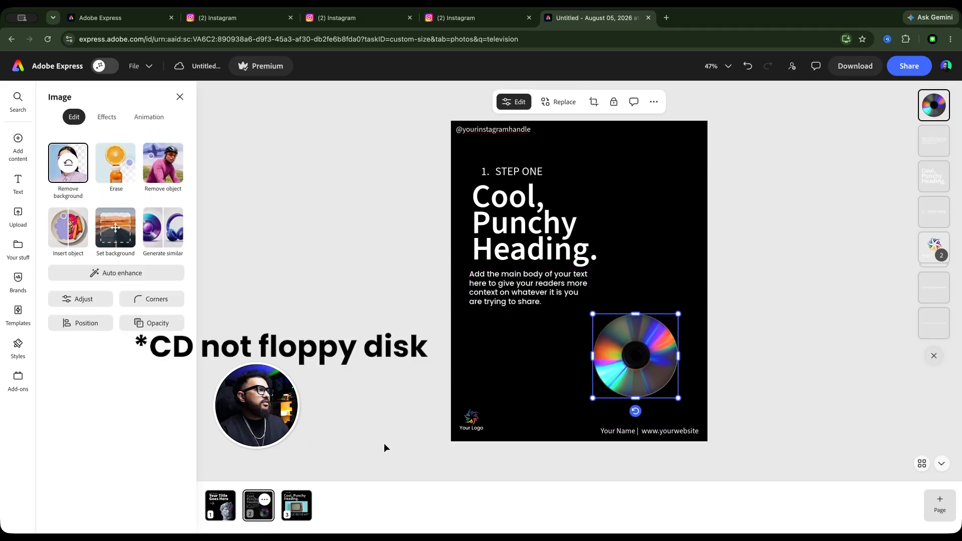
- Replace page five's heading with "Comment what your favourite part was"
click(303, 511)
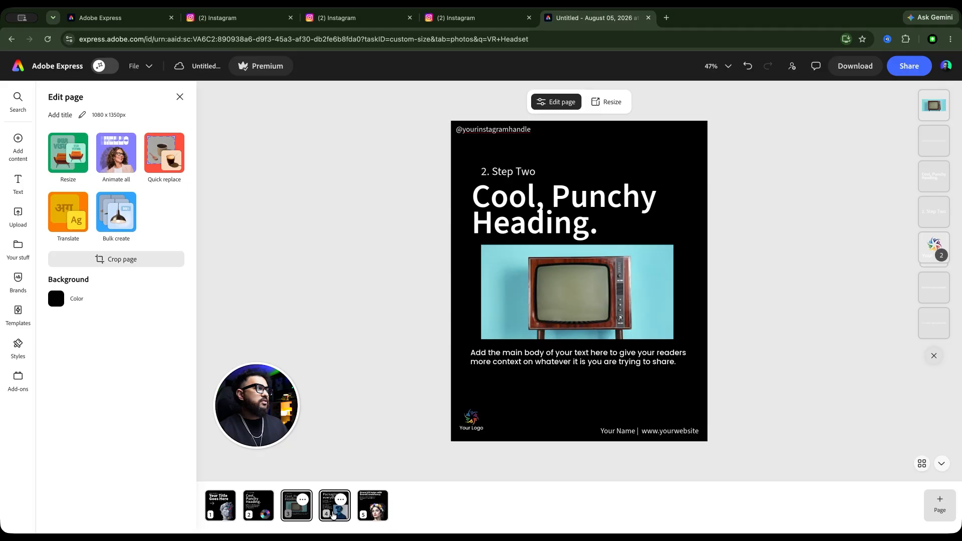
click(334, 515)
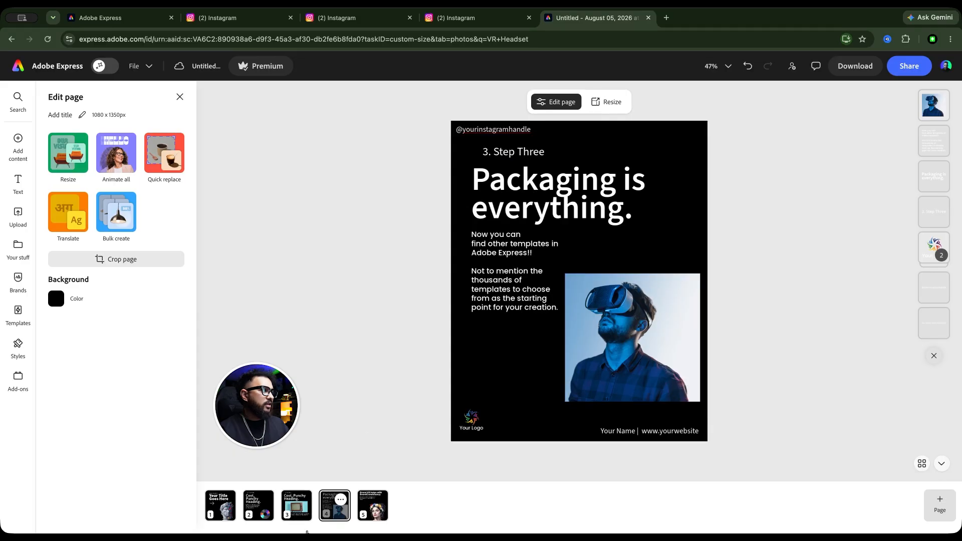
click(376, 511)
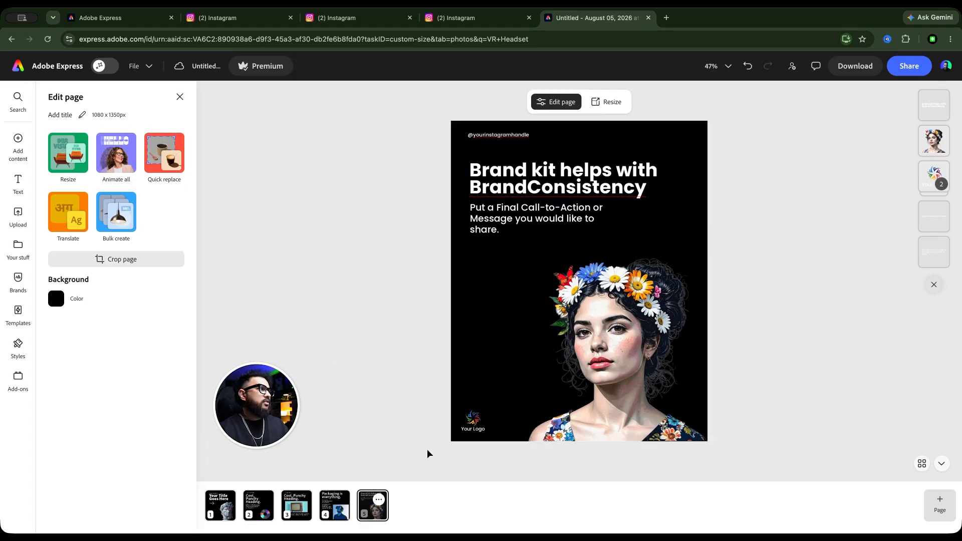
click(527, 174)
double_click(527, 175)
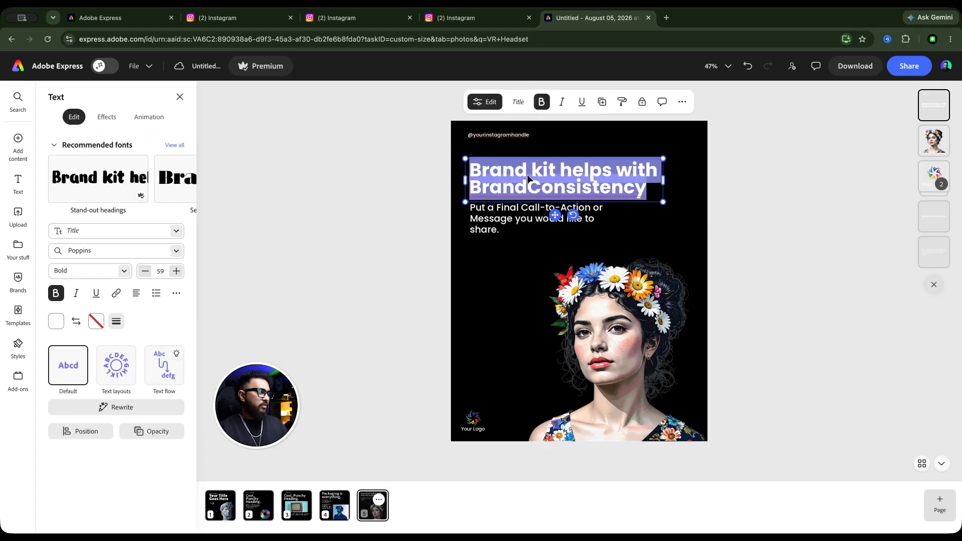
text(Co)
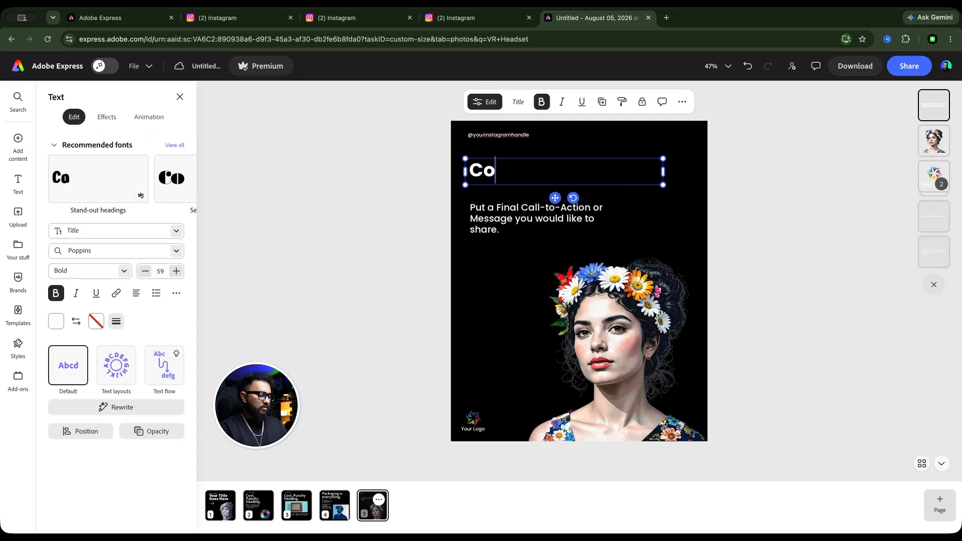
text(mment what your favourite)
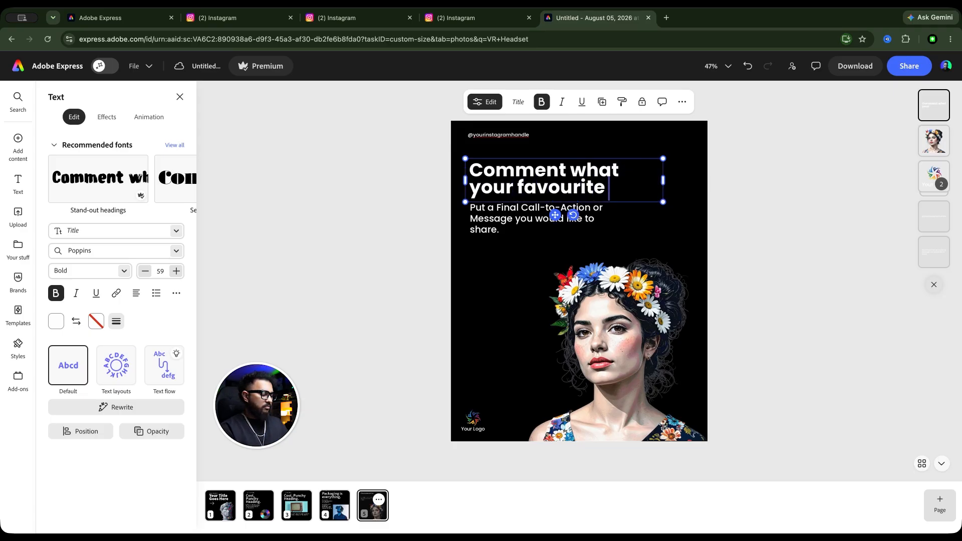
text( part was)
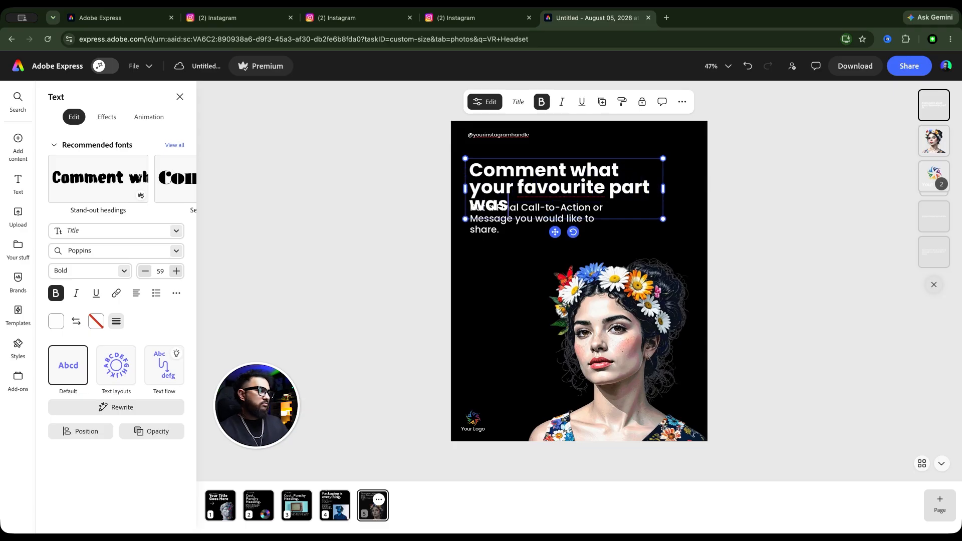
- Move page five's body text below the heading and replace it with "Thank you for reading!"
drag(491, 226, 491, 251)
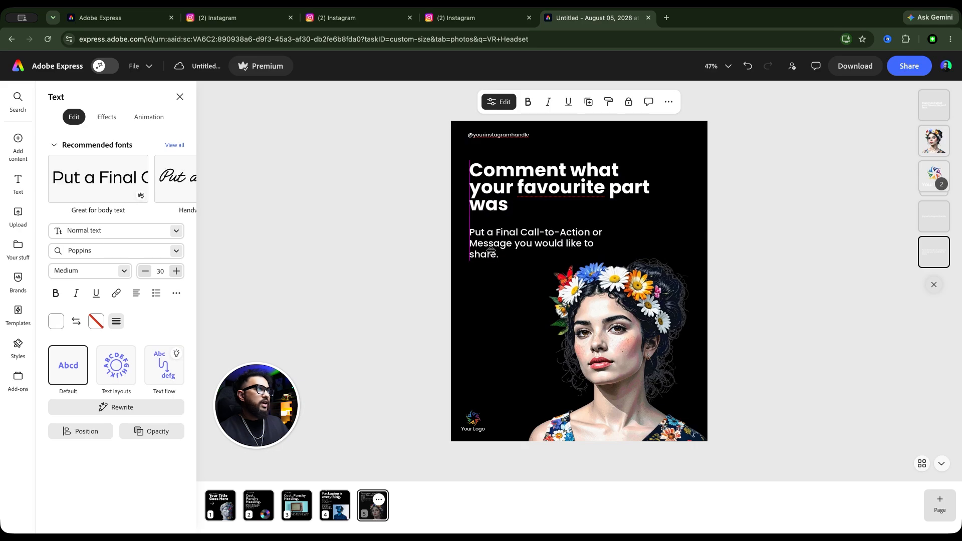
double_click(491, 241)
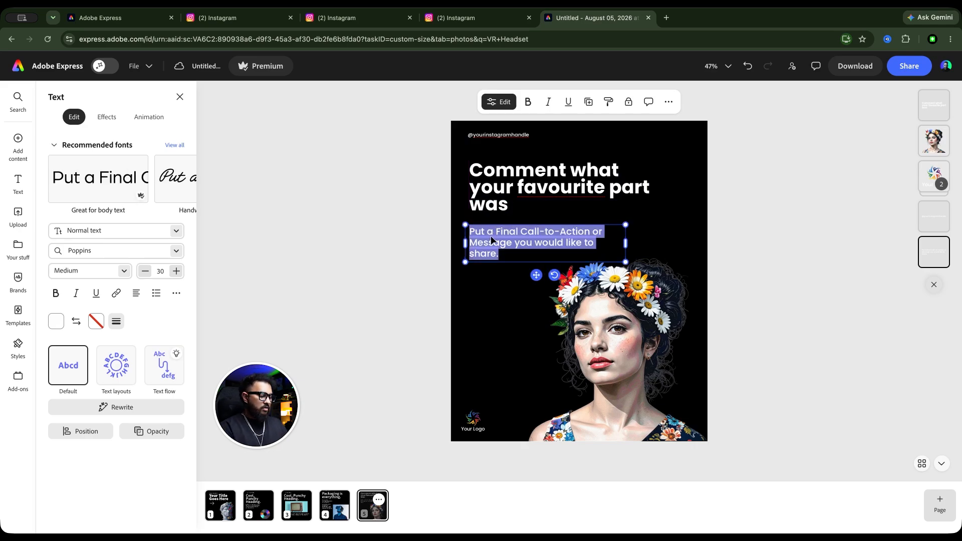
text(Thank you)
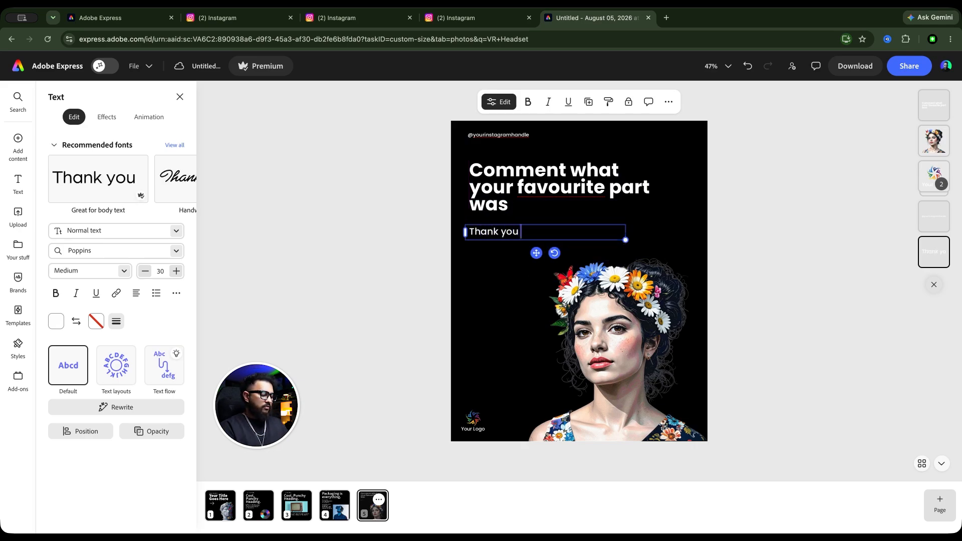
text( for reading!)
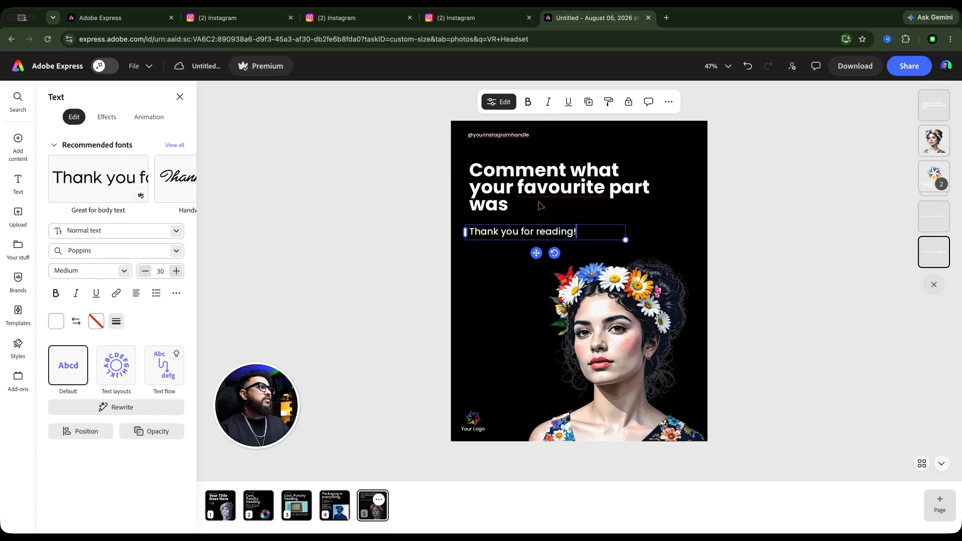
key(Escape)
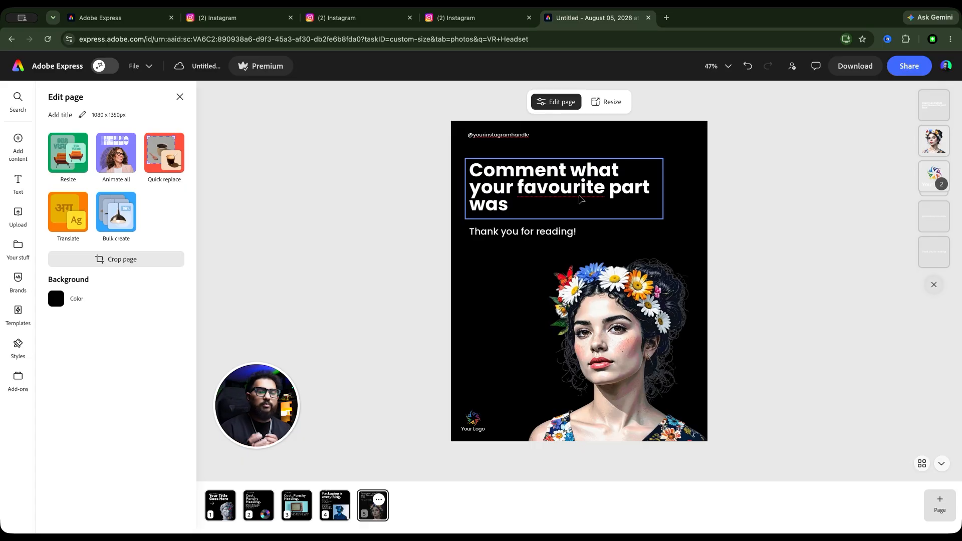
- Save the carousel under the file name "Template 1"
click(221, 506)
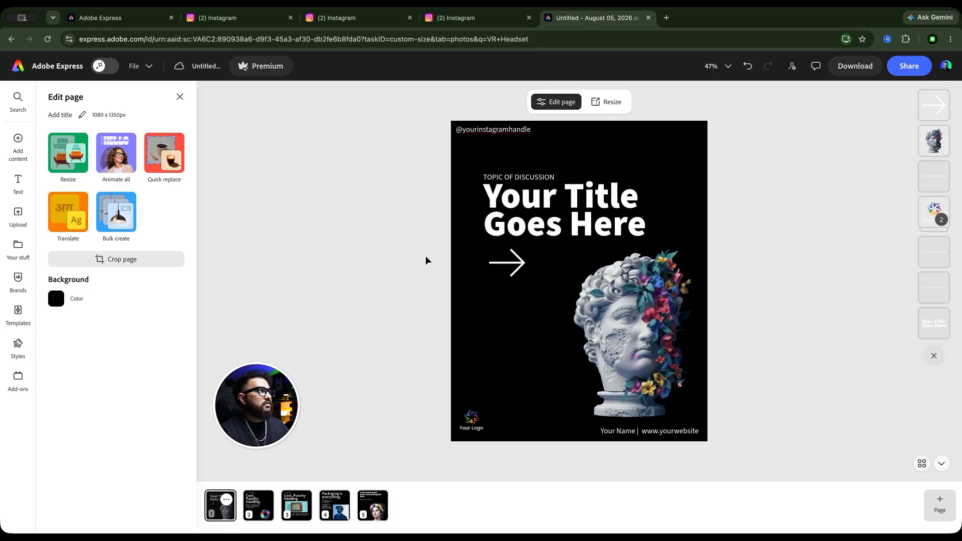
click(203, 69)
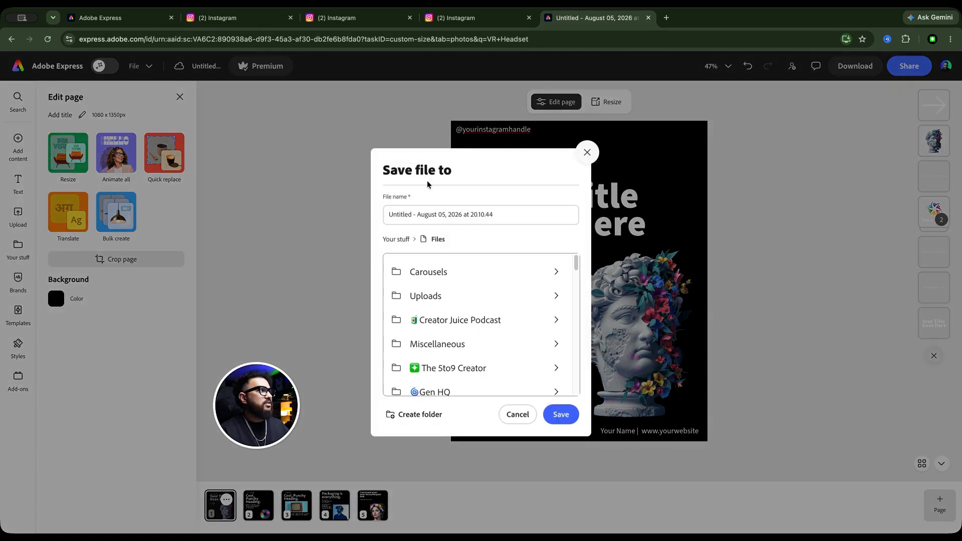
triple_click(423, 214)
text(Template 1)
click(555, 417)
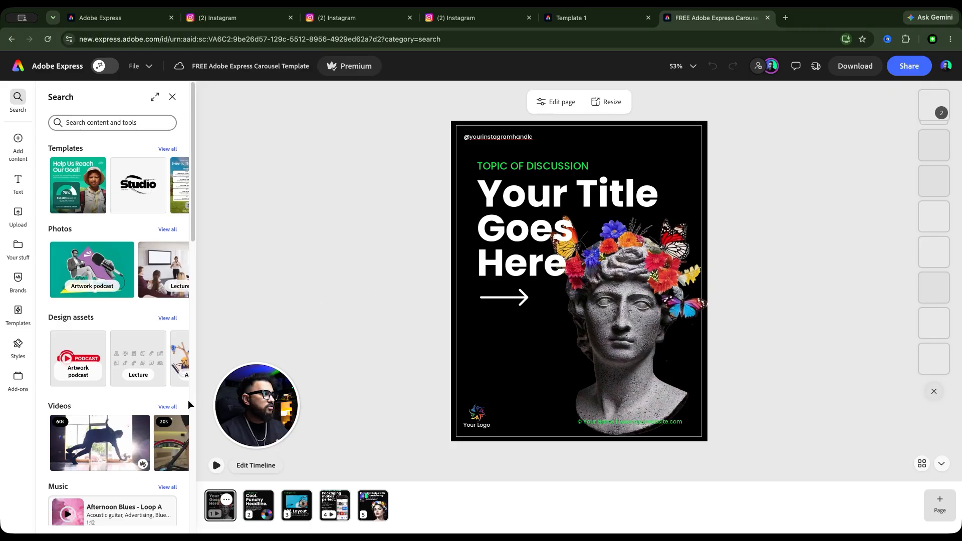
- Apply the Creator Juice brand to page one of the free carousel template
click(269, 517)
click(303, 515)
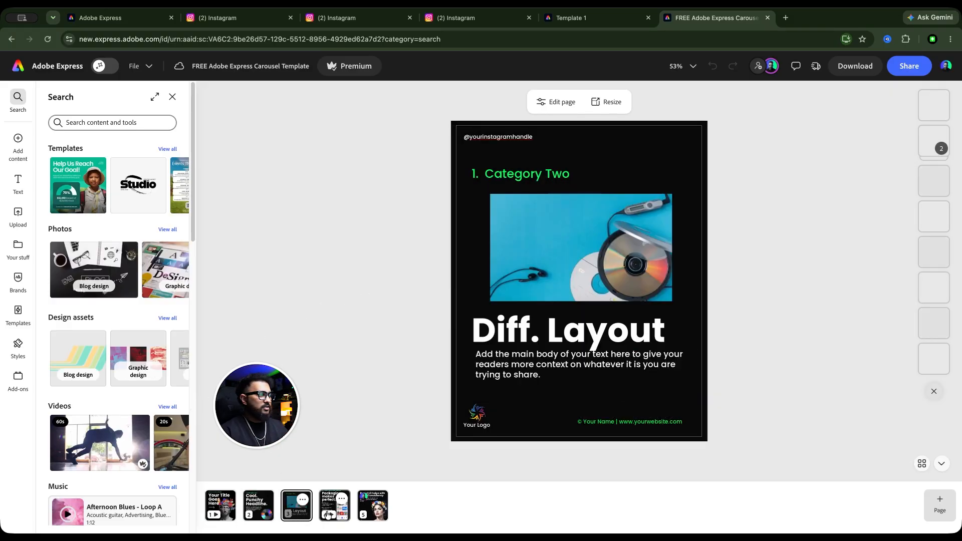
click(215, 512)
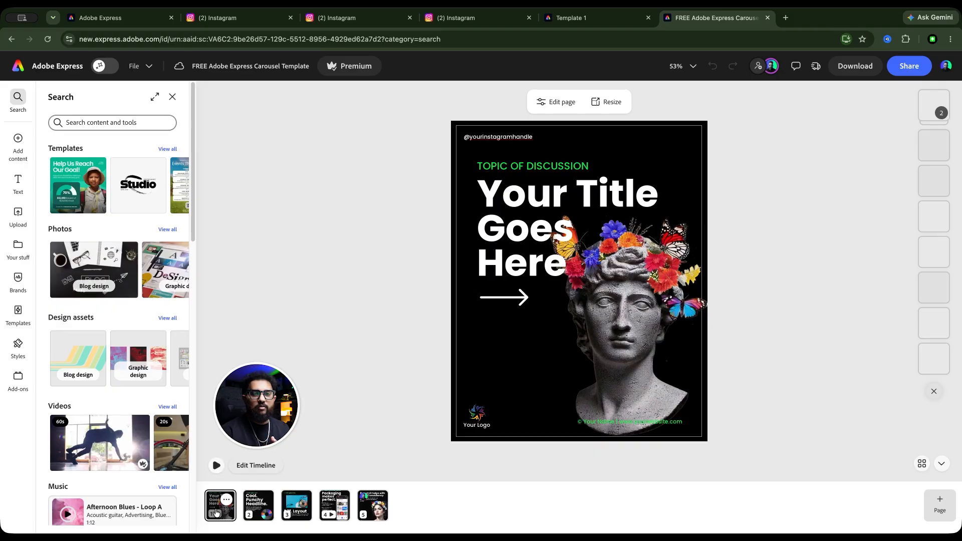
mouse_move(16, 279)
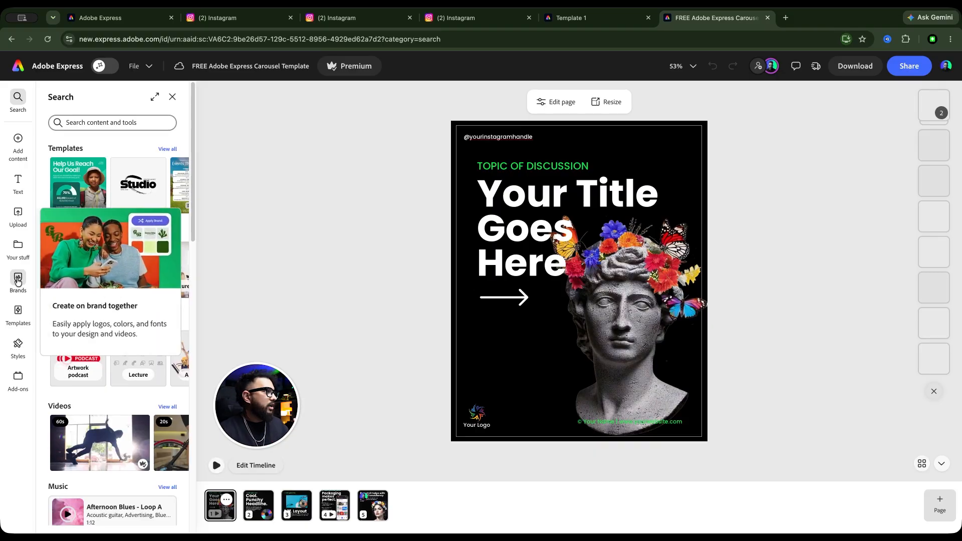
click(18, 280)
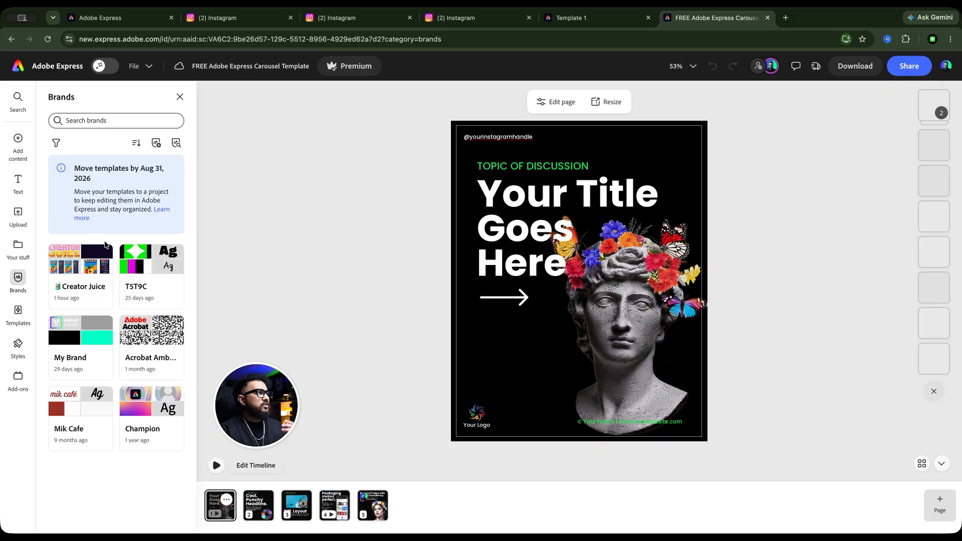
click(79, 281)
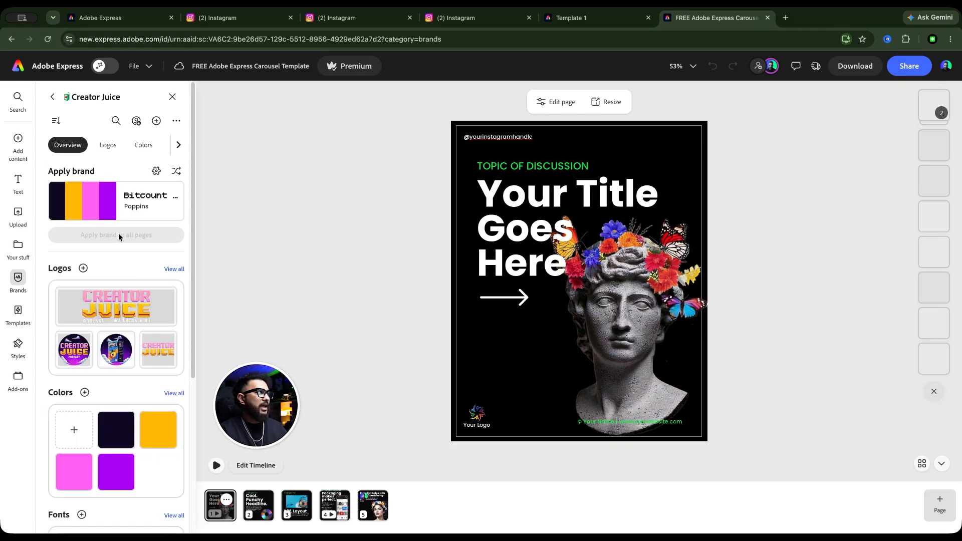
click(113, 194)
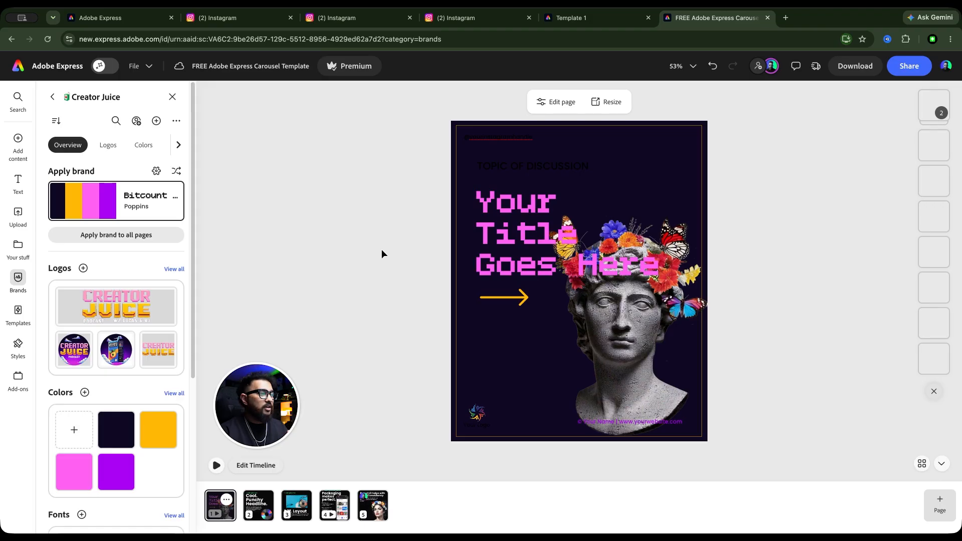
- Set the text color of the Instagram handle and "TOPIC OF DISCUSSION" on the cover page to white
click(512, 166)
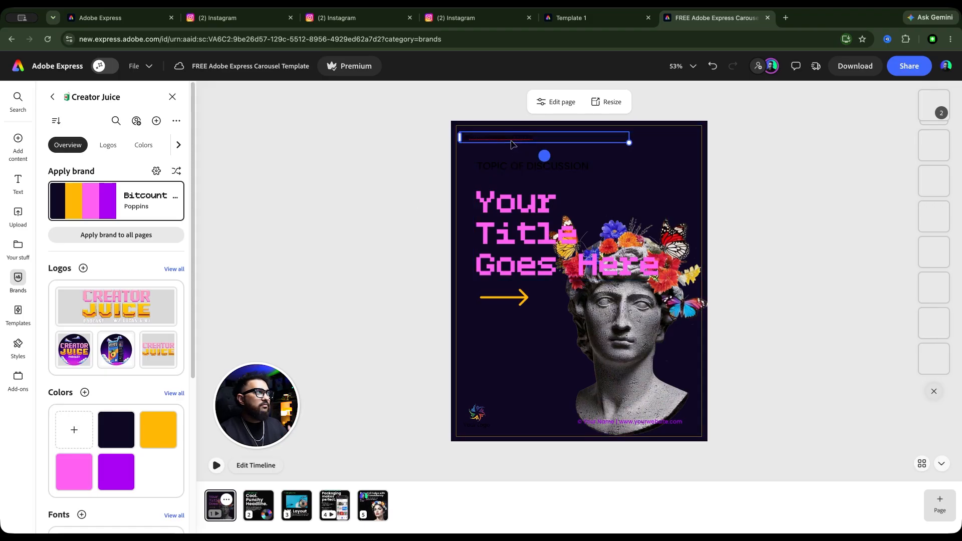
right_click(510, 165)
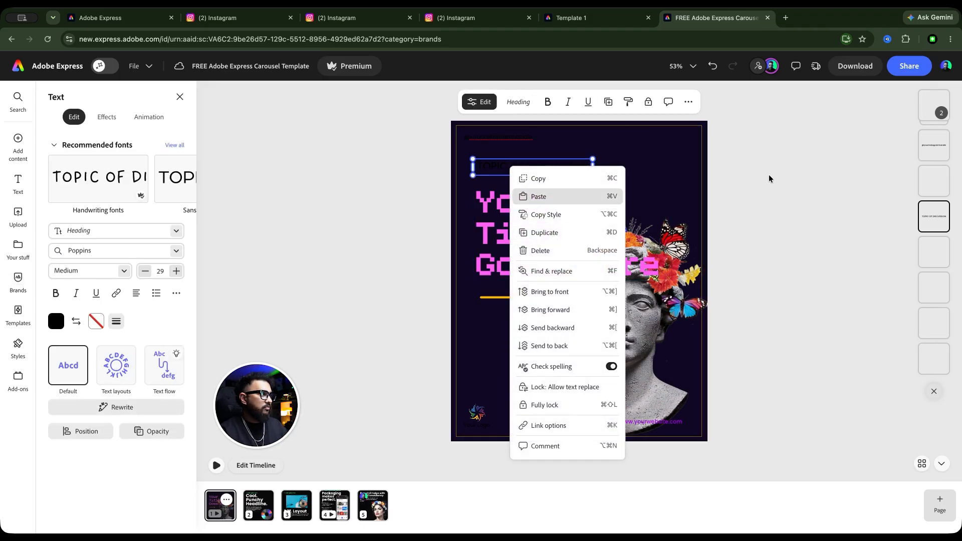
key(Escape)
click(489, 140)
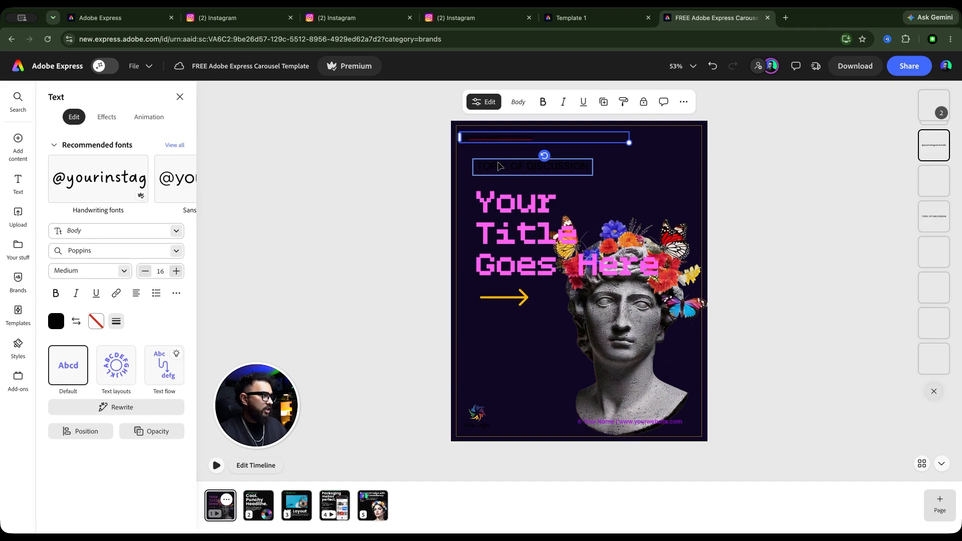
shift+click(500, 167)
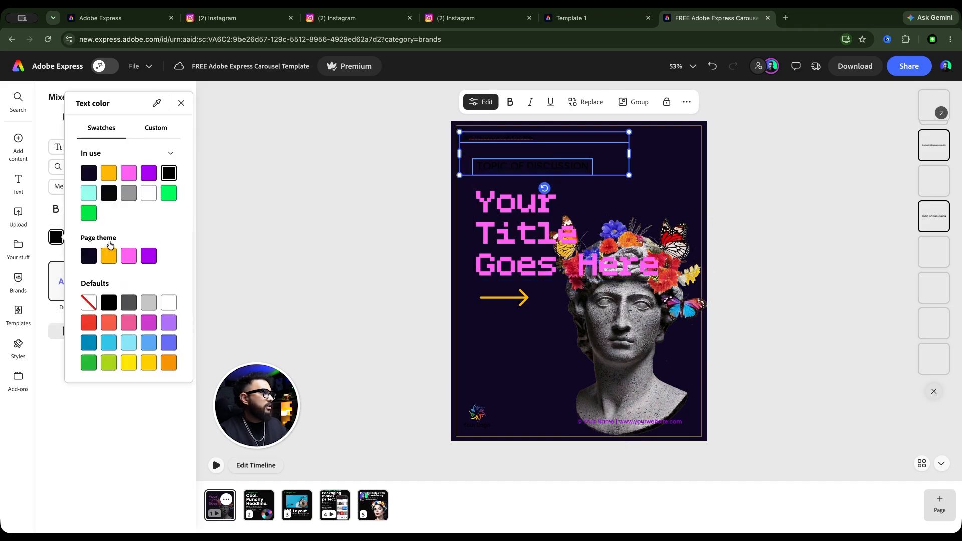
click(170, 299)
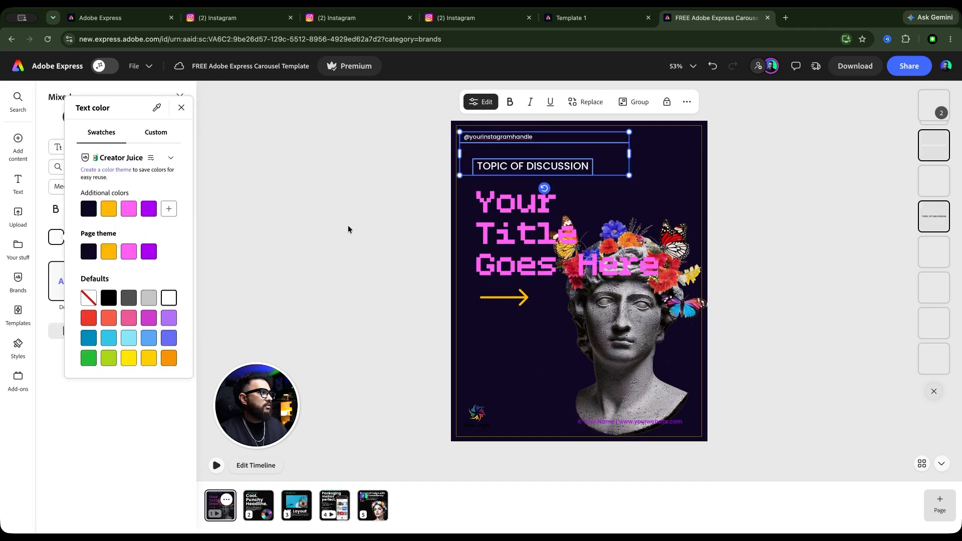
click(320, 375)
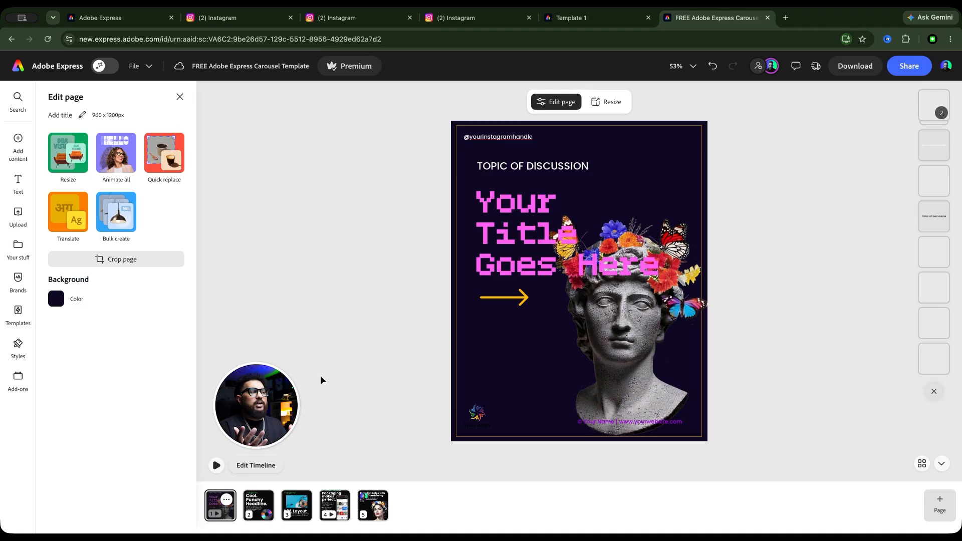